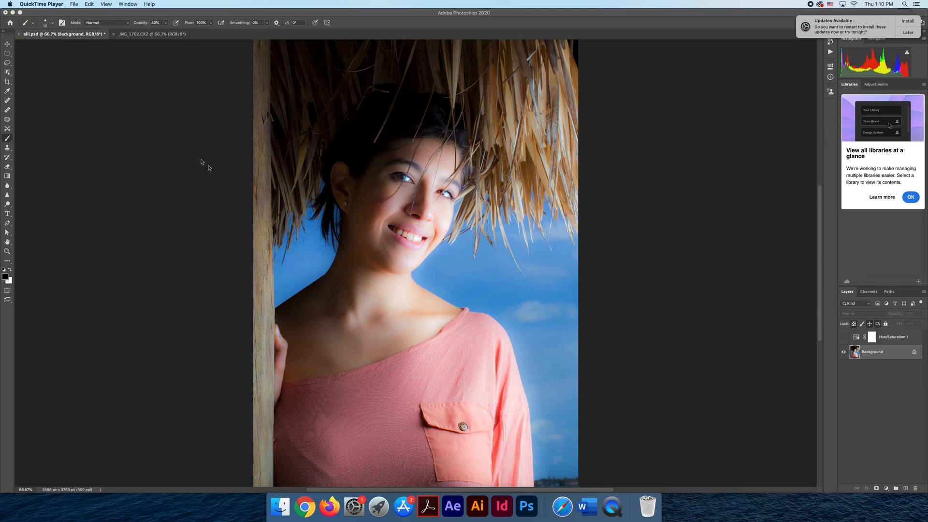
# - Compare the edited portrait in alli.psd with the dark original photo _MG_1702.CR2
pyautogui.click(151, 35)
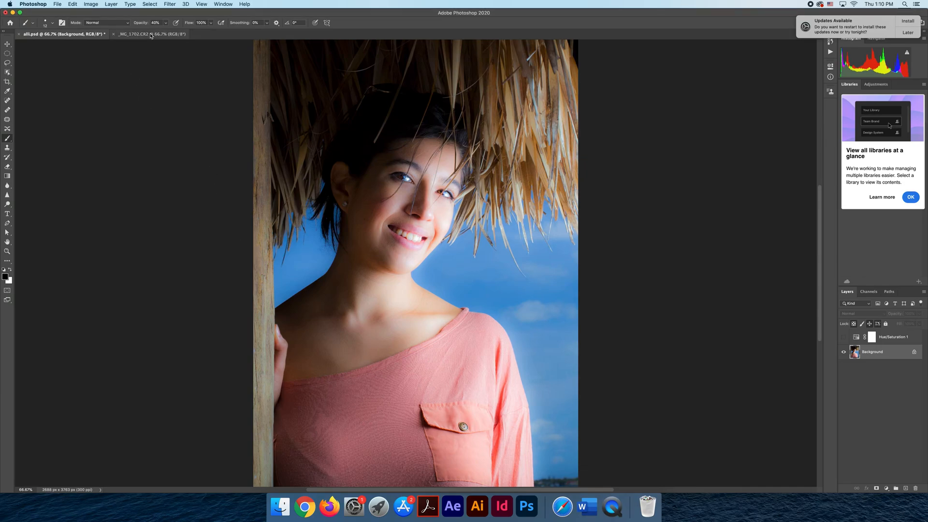
pyautogui.click(148, 36)
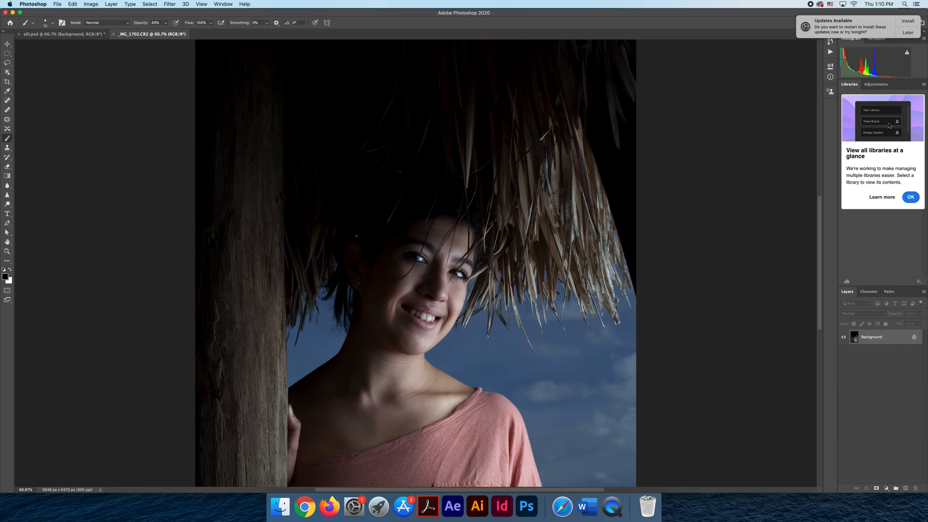
pyautogui.press('super+minus')
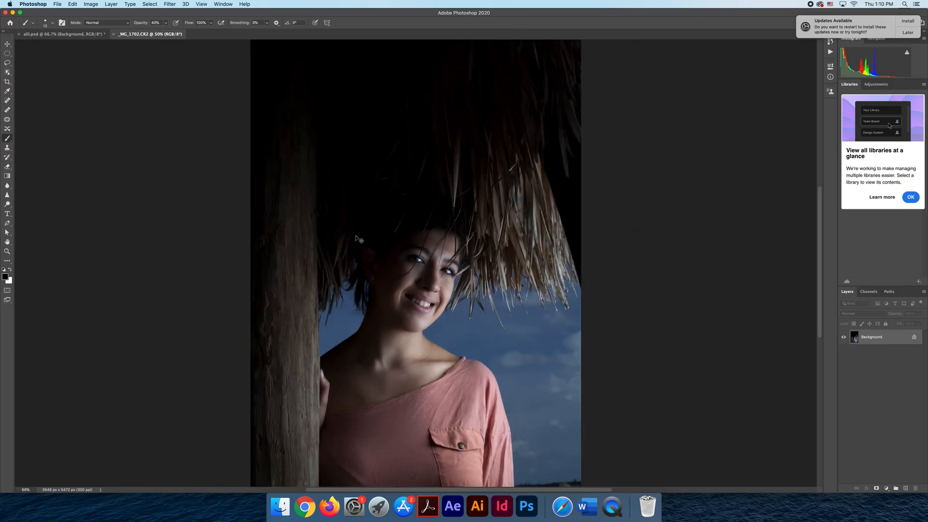
pyautogui.press('super+minus')
pyautogui.press('super+plus')
pyautogui.press('super+plus')
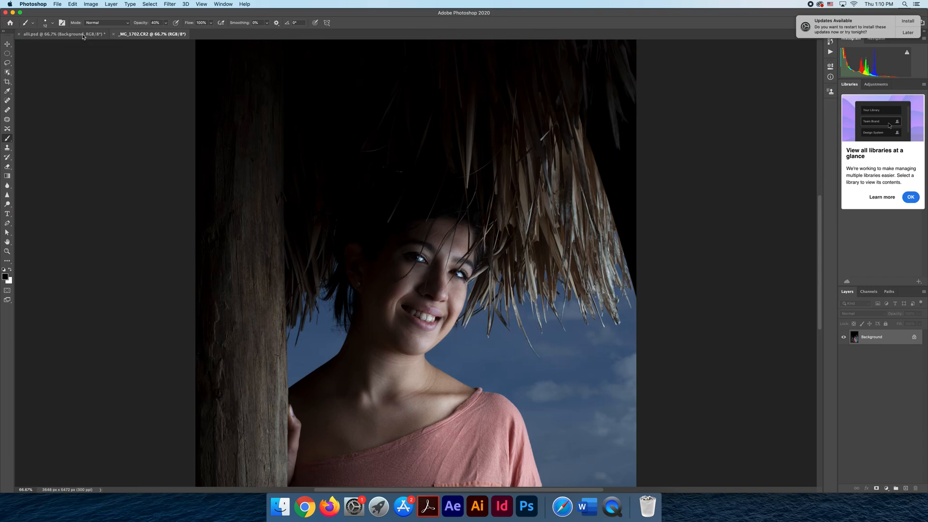
pyautogui.click(63, 34)
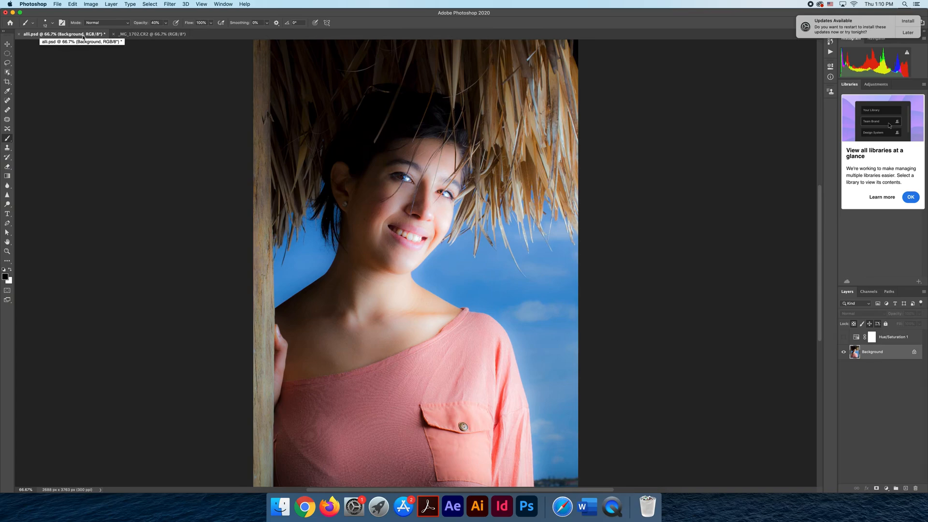
pyautogui.click(151, 34)
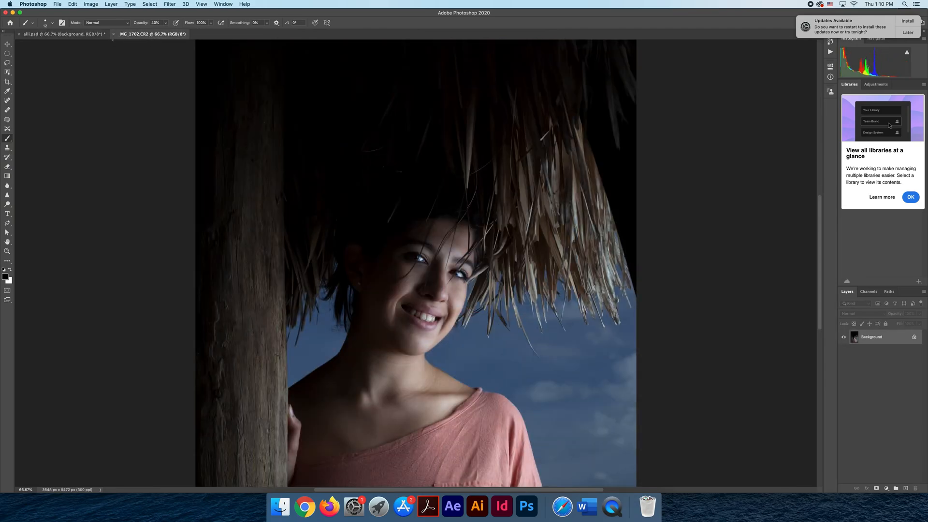
# - Close _MG_1702.CR2 without saving and reopen it from the Desktop folder in Camera Raw
pyautogui.click(114, 34)
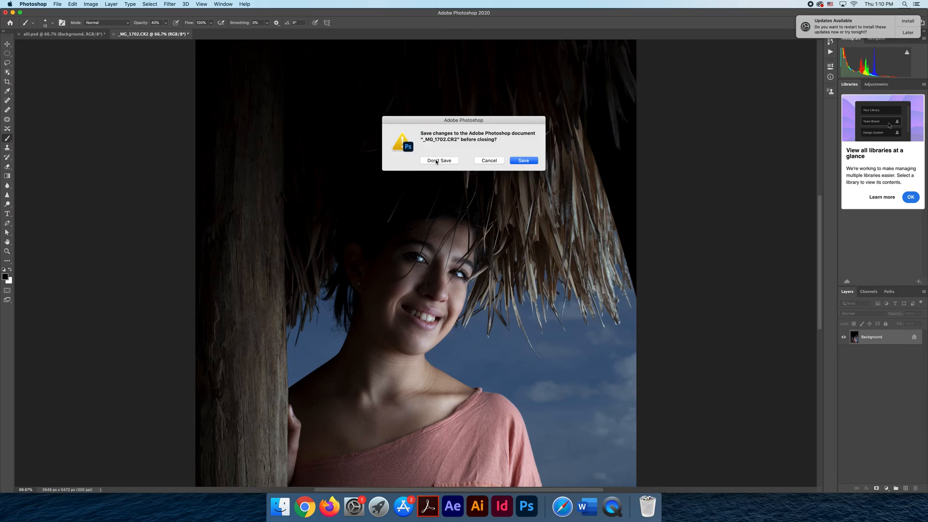
pyautogui.click(438, 161)
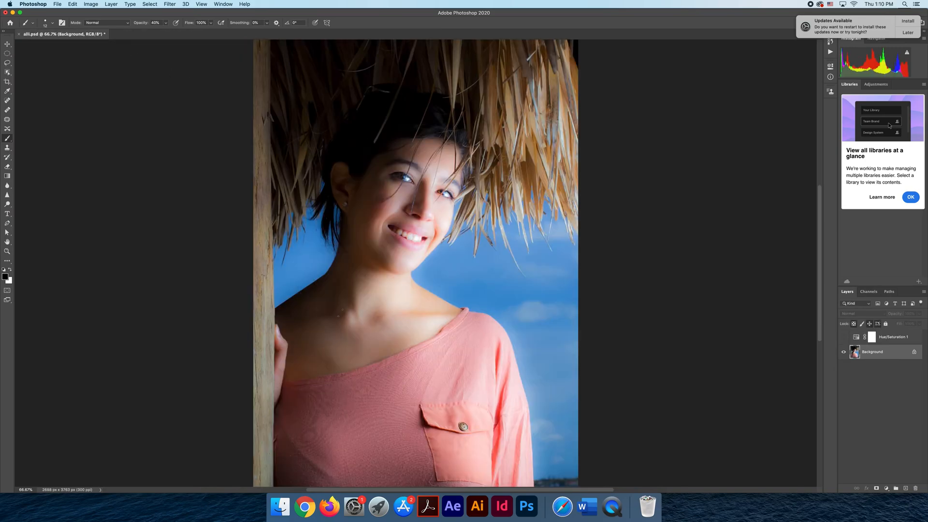
pyautogui.click(281, 506)
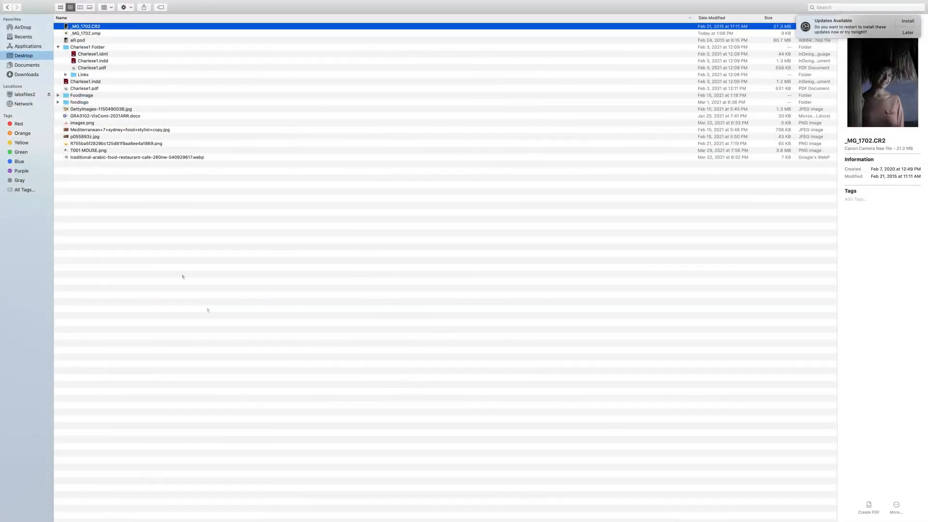
pyautogui.doubleClick(66, 27)
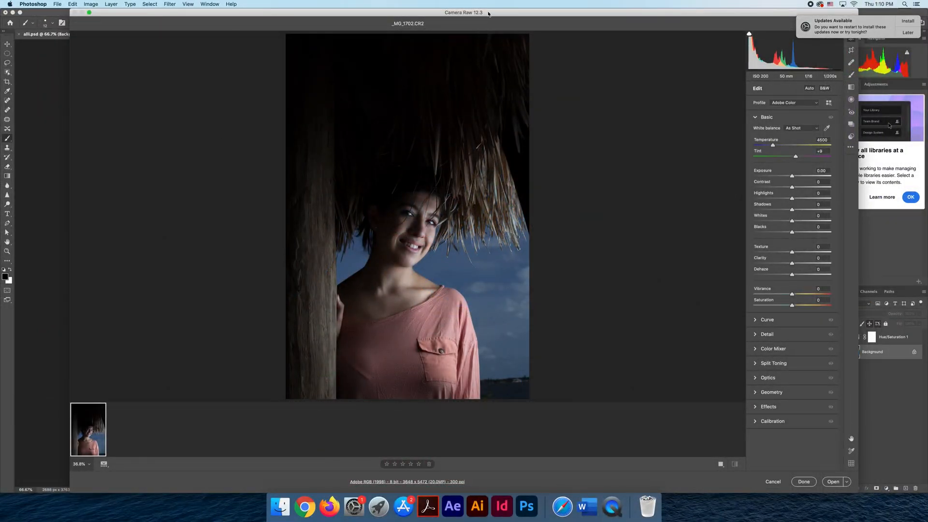
# - Move the Camera Raw window slightly lower and postpone the system update notification
pyautogui.moveTo(488, 13); pyautogui.dragTo(480, 29)
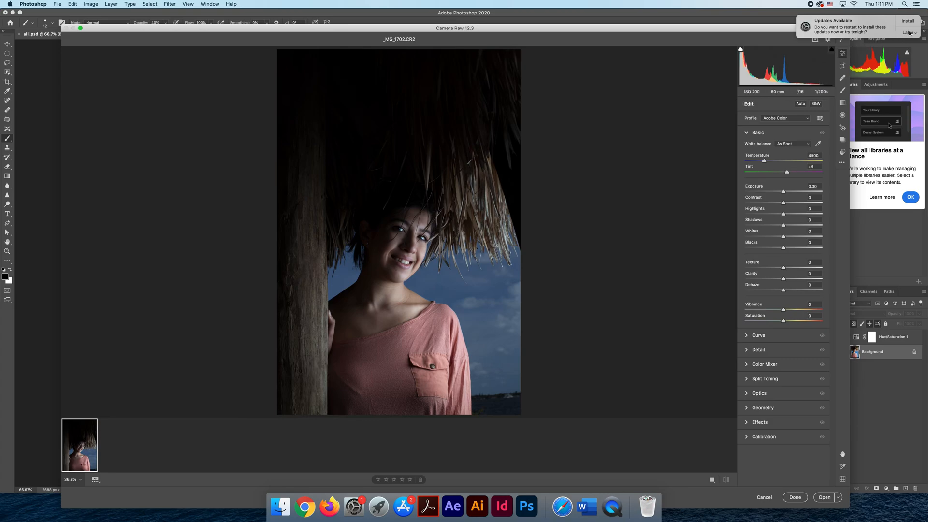
pyautogui.click(910, 33)
pyautogui.click(890, 57)
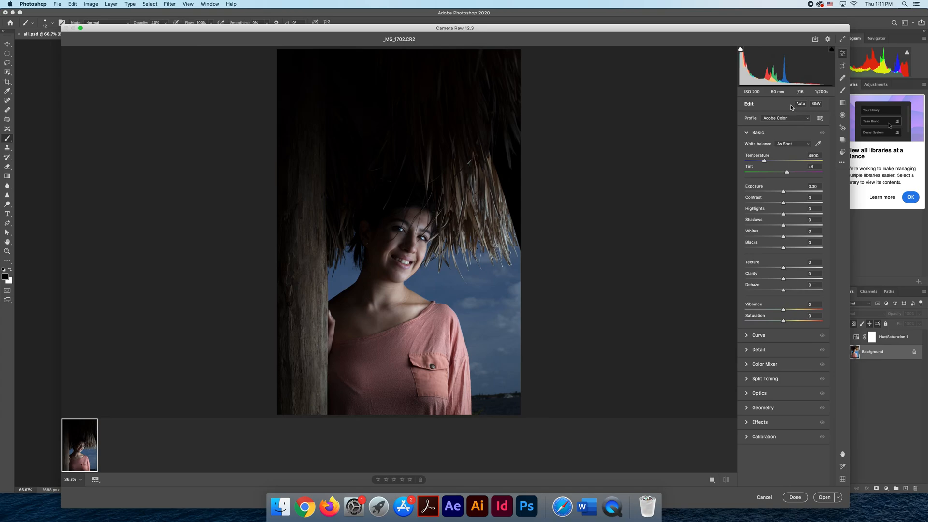
# - Try the black-and-white treatment with automatic tone correction and reset the photo to its opened settings
pyautogui.click(815, 104)
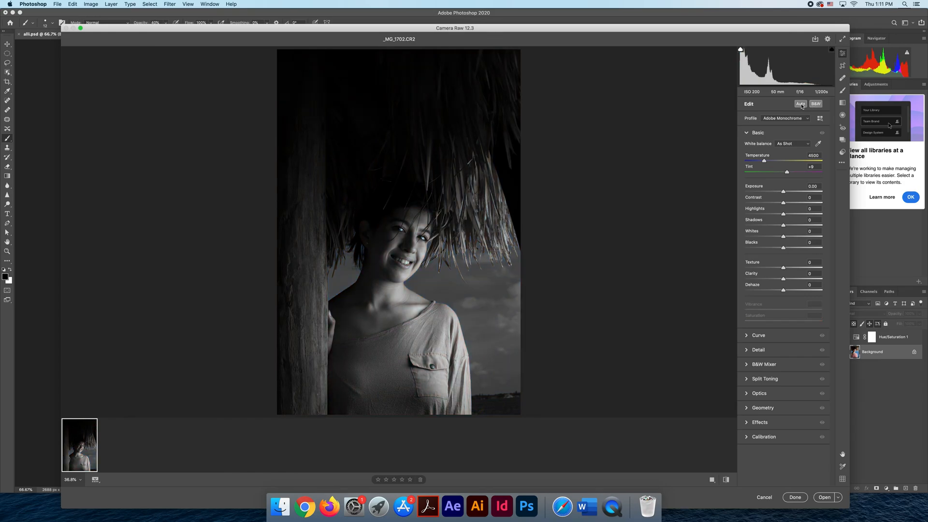
pyautogui.click(801, 104)
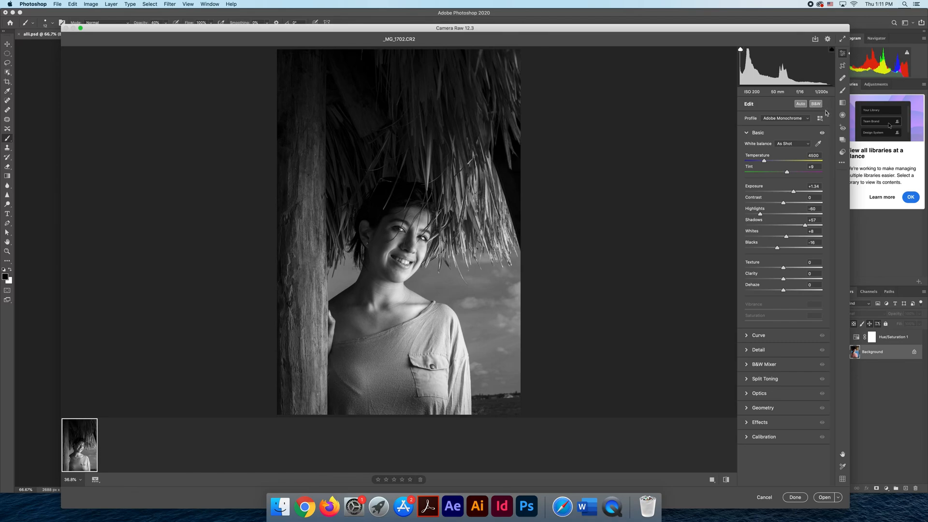
pyautogui.click(842, 163)
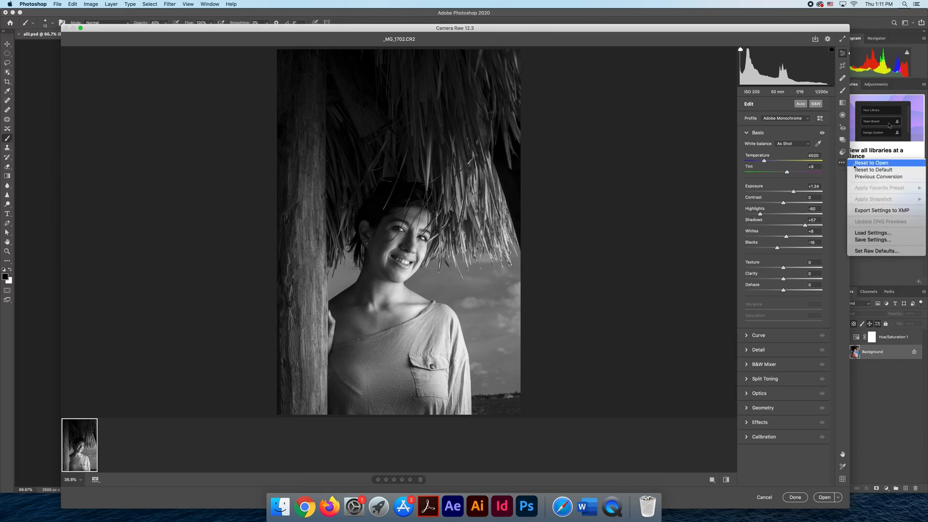
pyautogui.click(860, 165)
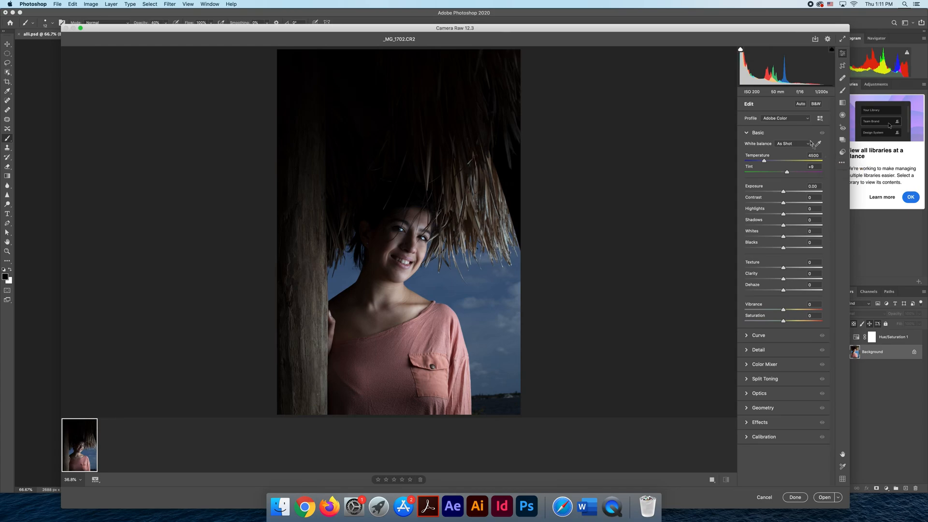
# - Examine the available colour profiles and the Curve and Detail adjustment groups, keeping the Adobe Color profile
pyautogui.click(805, 118)
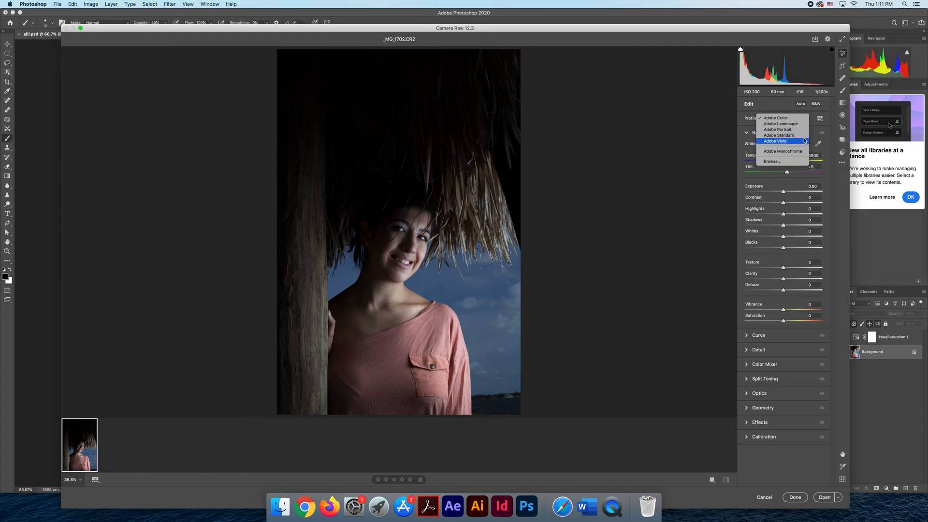
pyautogui.click(813, 133)
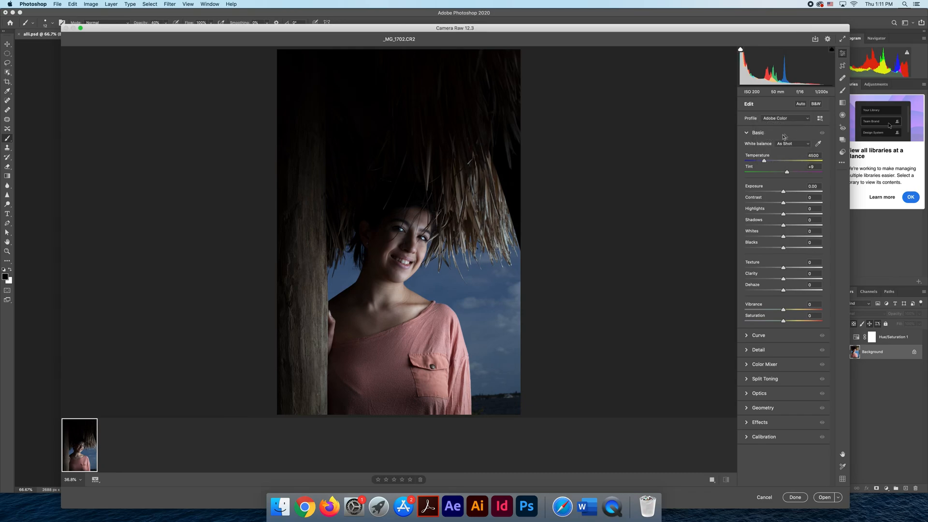
pyautogui.click(747, 134)
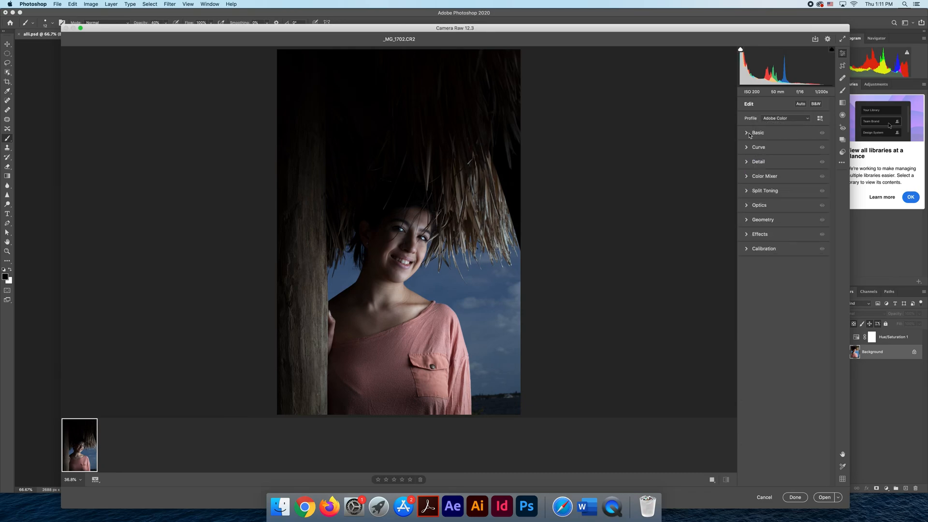
pyautogui.click(748, 148)
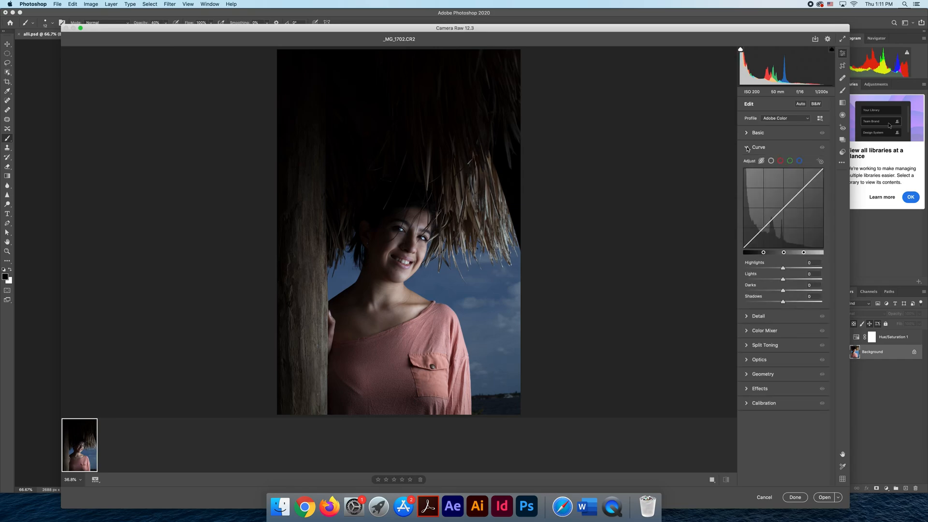
pyautogui.click(748, 148)
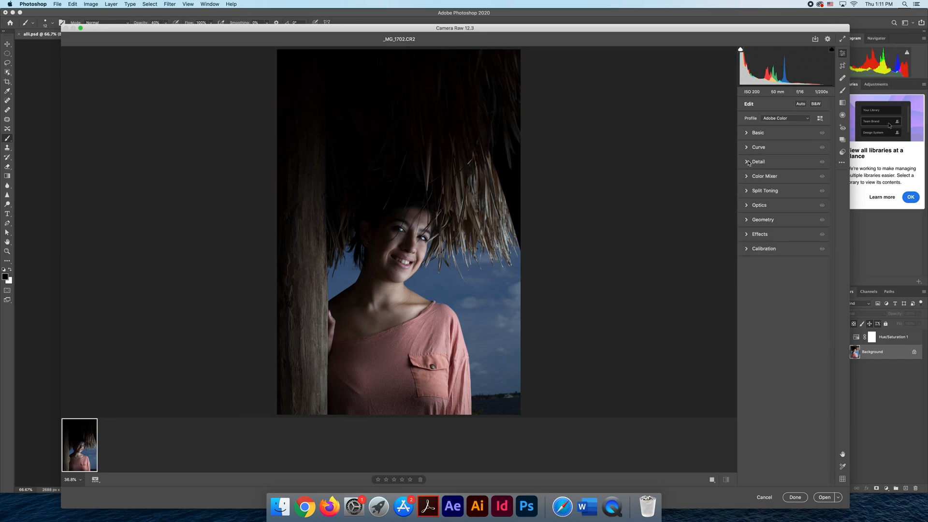
pyautogui.click(748, 162)
pyautogui.click(749, 162)
# - In the Basic adjustments, set Temperature 5500, Tint +6, Exposure +0.60, Contrast +20, Highlights +16, Shadows -4, Whites +16 and Blacks -2
pyautogui.moveTo(527, 29); pyautogui.dragTo(511, 29)
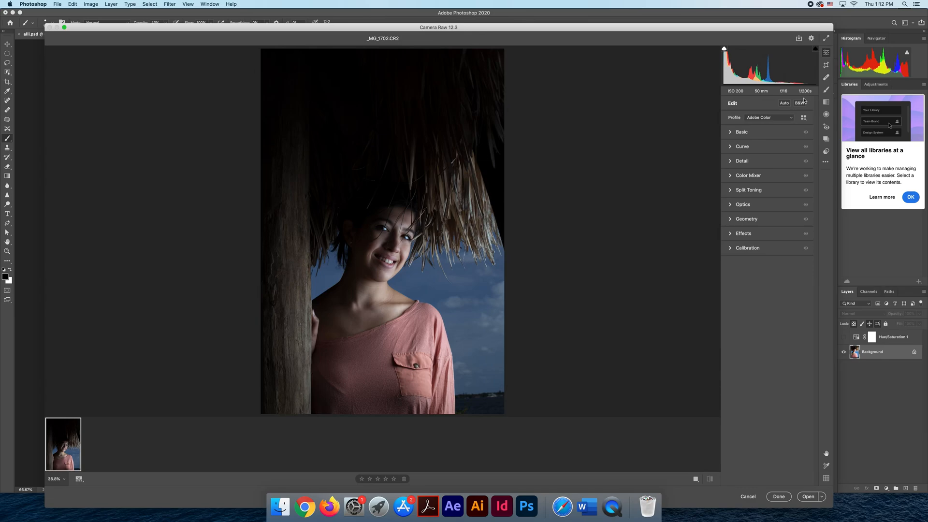
pyautogui.click(731, 134)
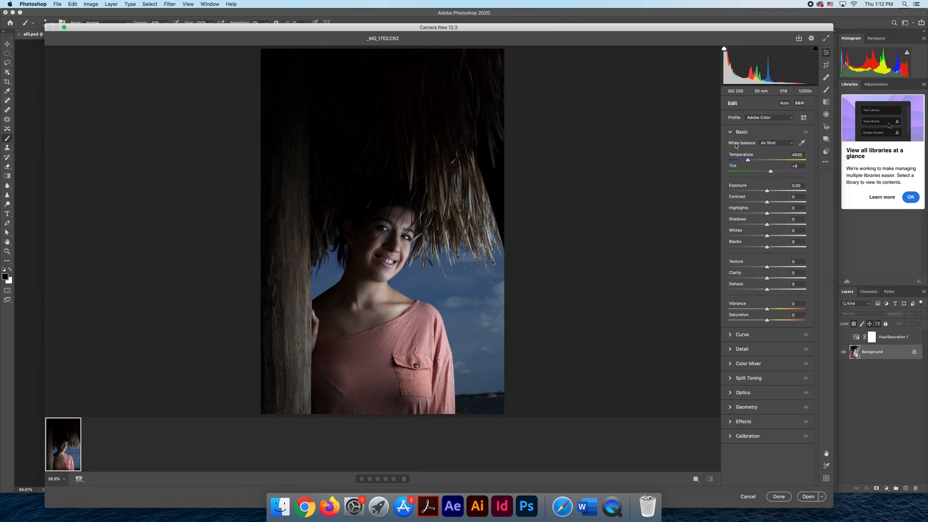
pyautogui.moveTo(751, 162); pyautogui.dragTo(772, 171)
pyautogui.moveTo(770, 172); pyautogui.dragTo(776, 236)
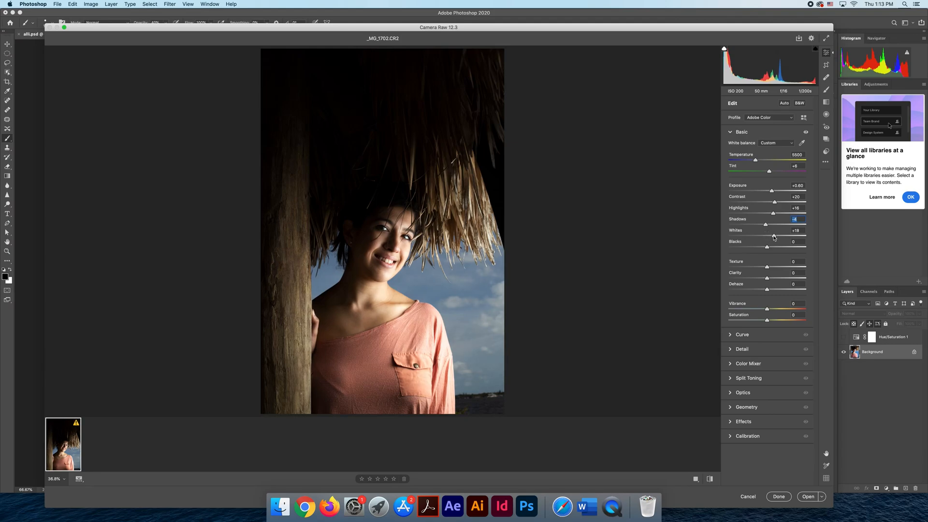
pyautogui.moveTo(774, 238); pyautogui.dragTo(766, 248)
# - Soften the photo with Texture -47, Clarity -13 and Dehaze -23, and slightly raise the vibrance and saturation
pyautogui.scroll(-5, 371, 262)
pyautogui.scroll(3, 371, 262)
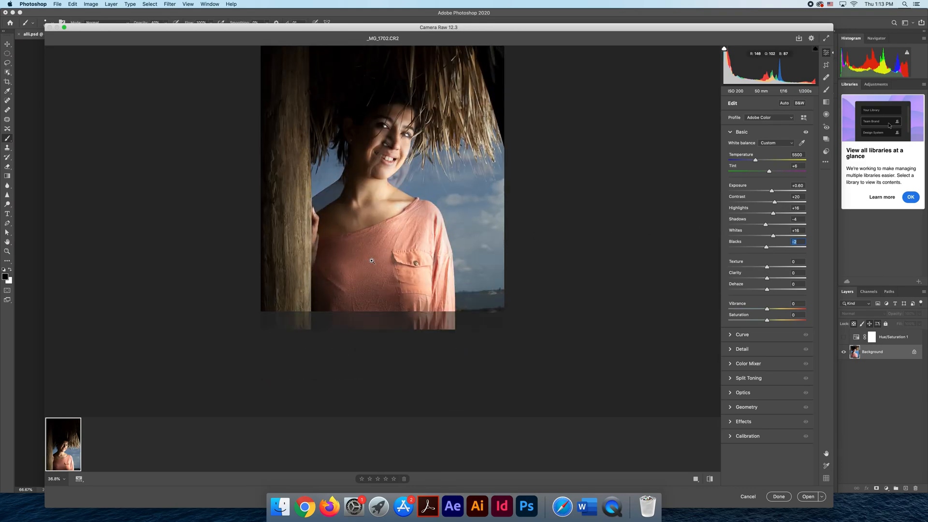
pyautogui.scroll(2, 371, 262)
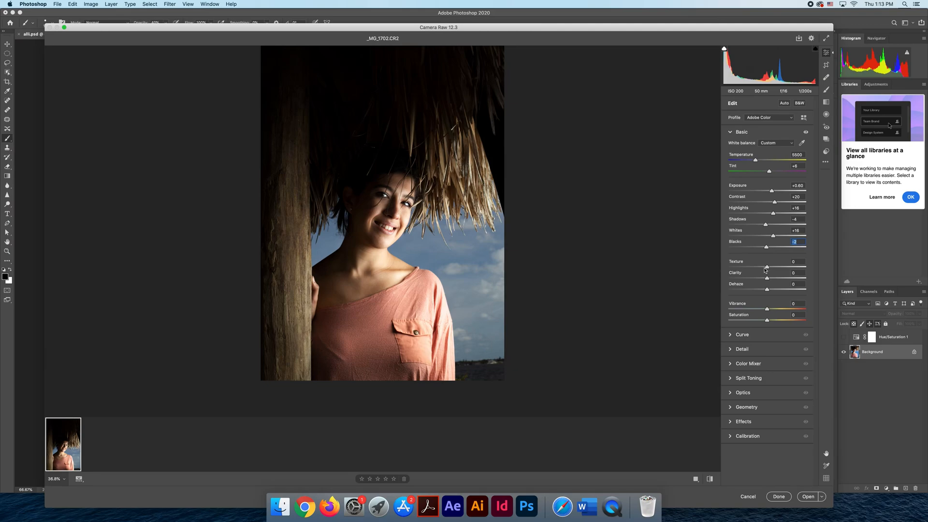
pyautogui.press('super+equal')
pyautogui.press('super+equal')
pyautogui.press('super+equal')
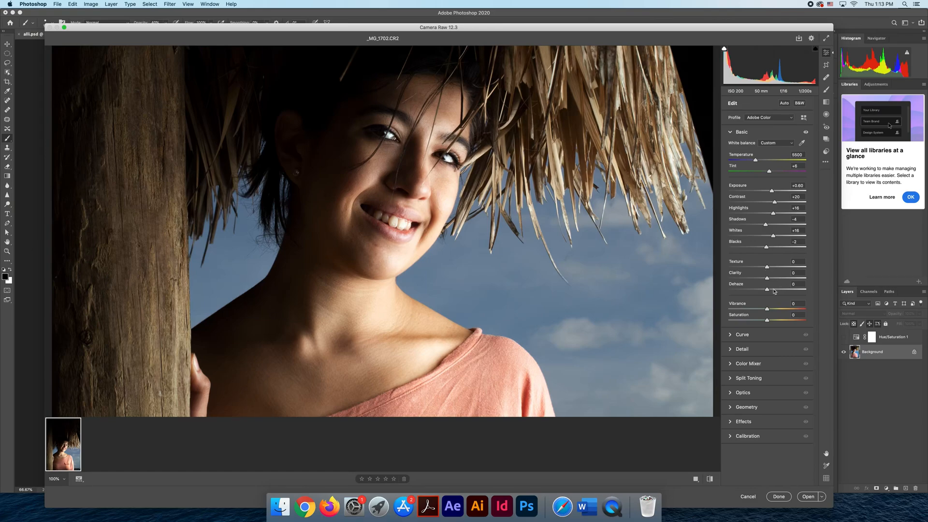
pyautogui.moveTo(767, 268); pyautogui.dragTo(751, 271)
pyautogui.moveTo(746, 271); pyautogui.dragTo(761, 281)
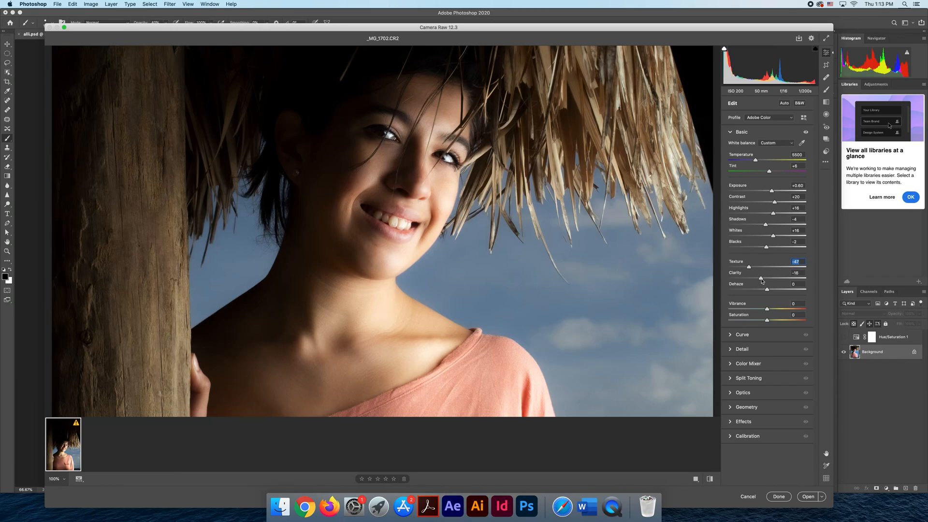
pyautogui.moveTo(761, 279)
pyautogui.mouseDown()
pyautogui.moveTo(776, 291)
pyautogui.moveTo(757, 291)
pyautogui.moveTo(778, 291)
pyautogui.moveTo(759, 291)
pyautogui.mouseUp()
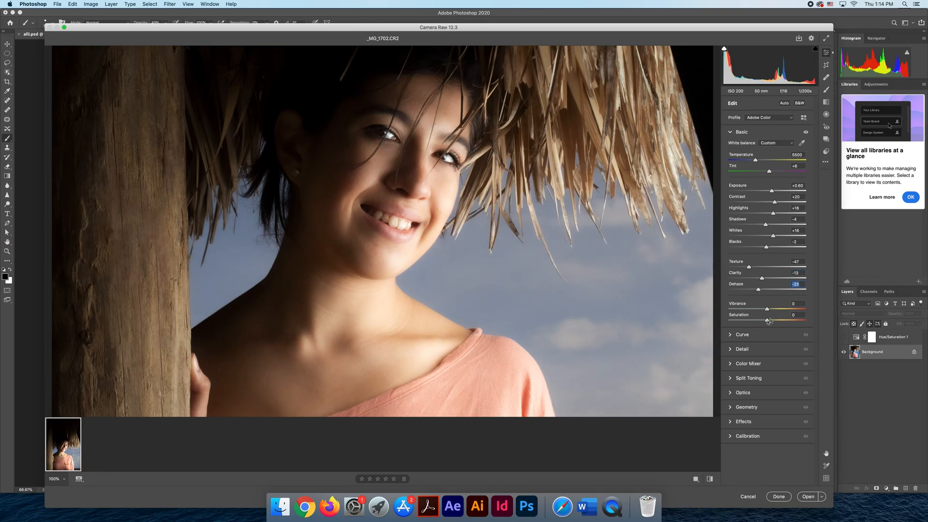
pyautogui.moveTo(767, 309); pyautogui.dragTo(777, 324)
pyautogui.click(732, 133)
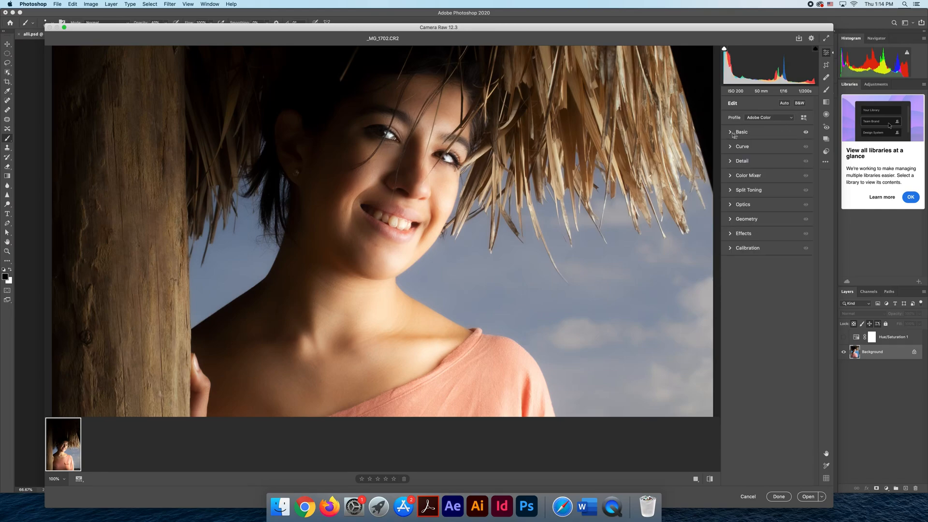
# - In the point curve, add a shadow point, a highlight point at input 183, output 180, and a blue-channel midpoint at input 131, output 141
pyautogui.click(732, 147)
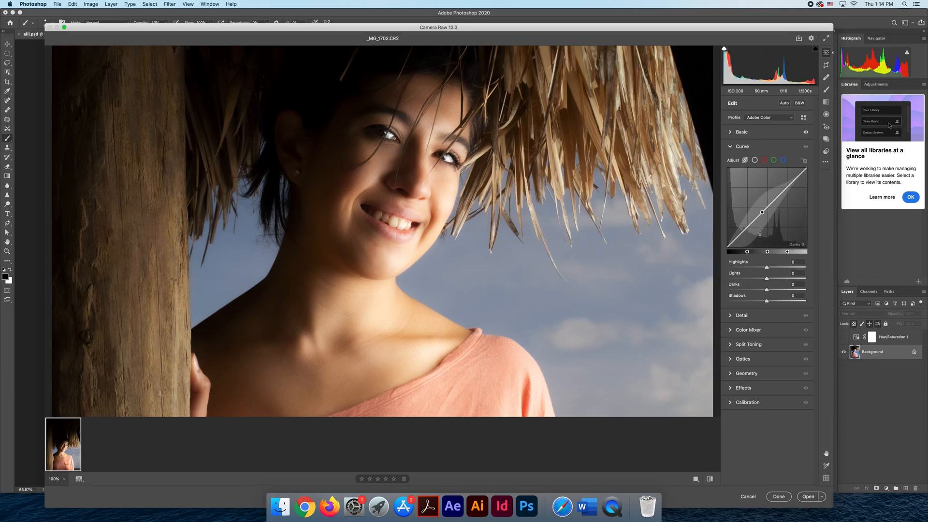
pyautogui.click(754, 160)
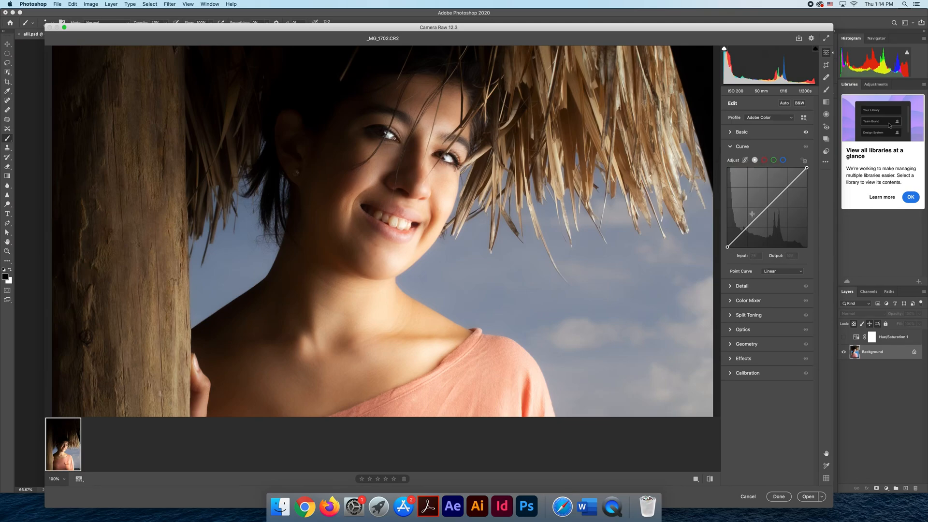
pyautogui.moveTo(754, 220); pyautogui.dragTo(755, 223)
pyautogui.moveTo(783, 194); pyautogui.dragTo(784, 191)
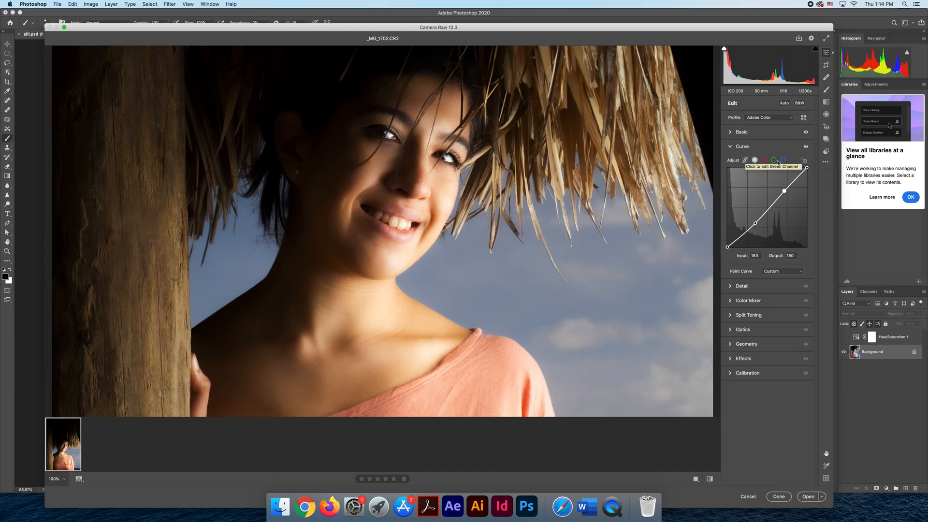
pyautogui.click(784, 160)
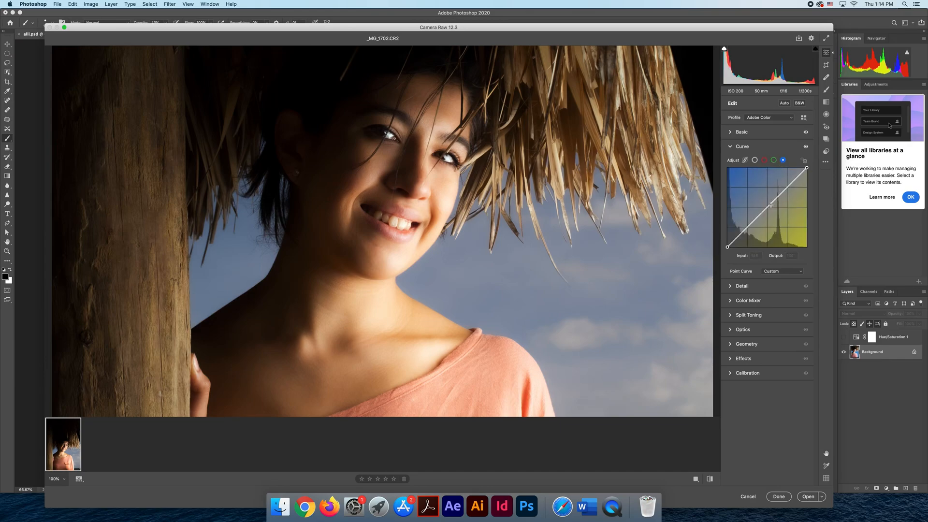
pyautogui.moveTo(772, 205); pyautogui.dragTo(769, 203)
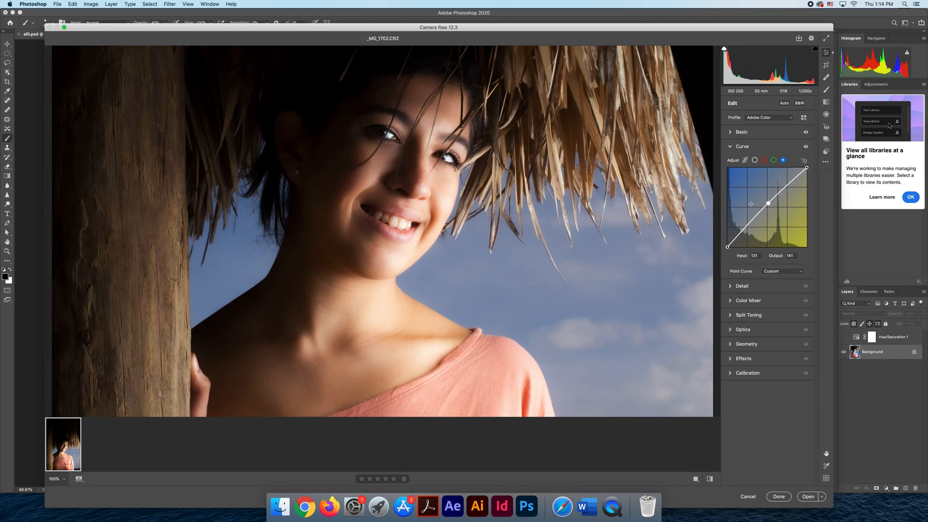
# - Check the Detail adjustment group, collapse the open groups, and save the raw edits to _MG_1702.CR2 without opening it
pyautogui.click(731, 147)
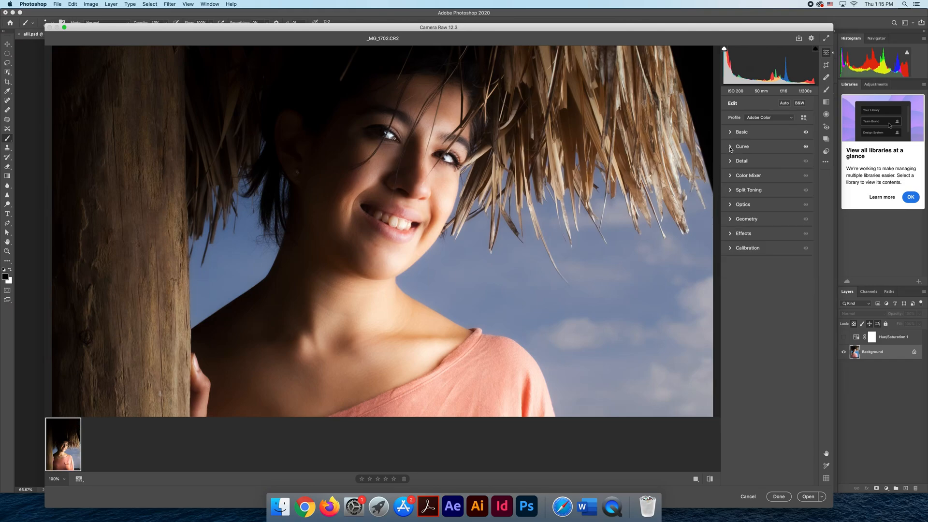
pyautogui.click(732, 161)
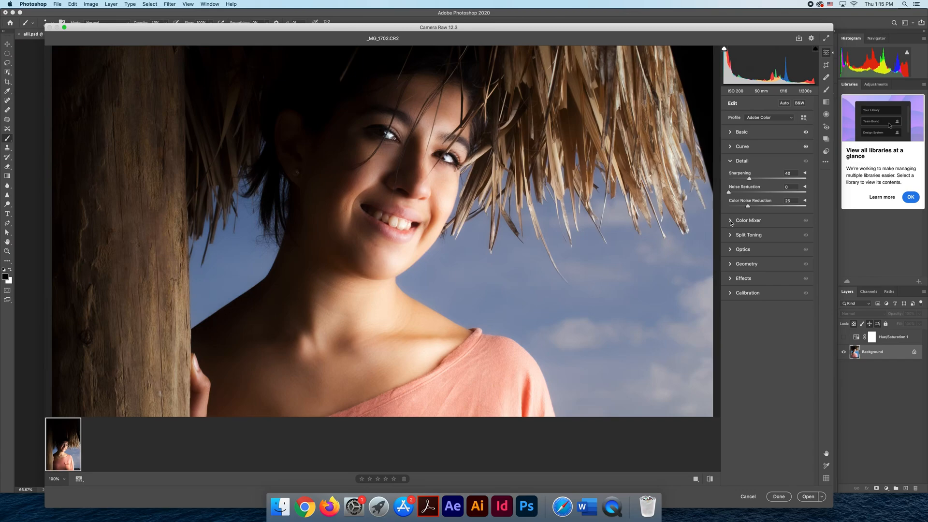
pyautogui.click(731, 162)
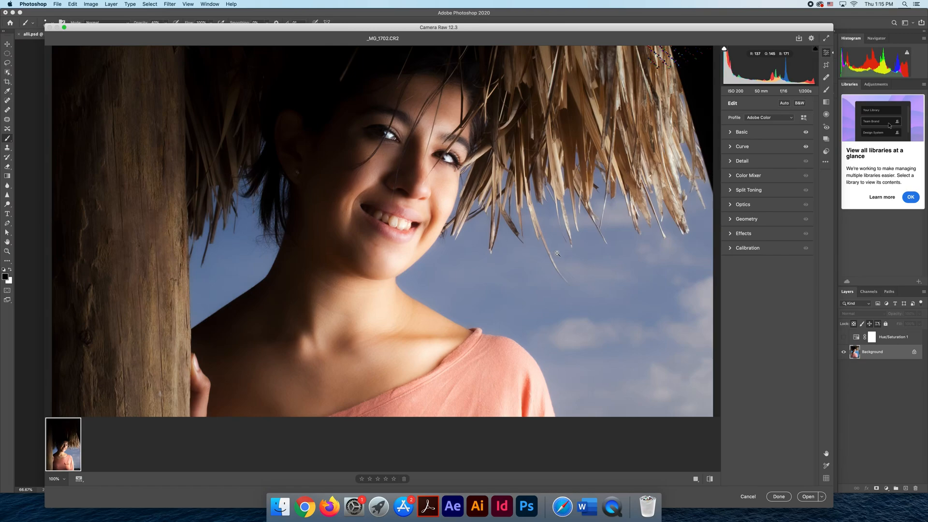
pyautogui.press('super+minus')
pyautogui.press('super+minus')
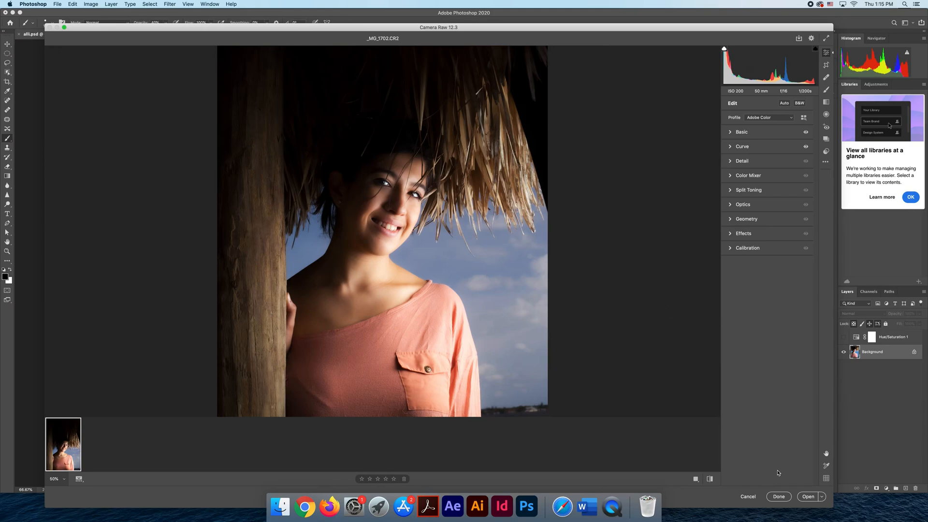
pyautogui.click(779, 497)
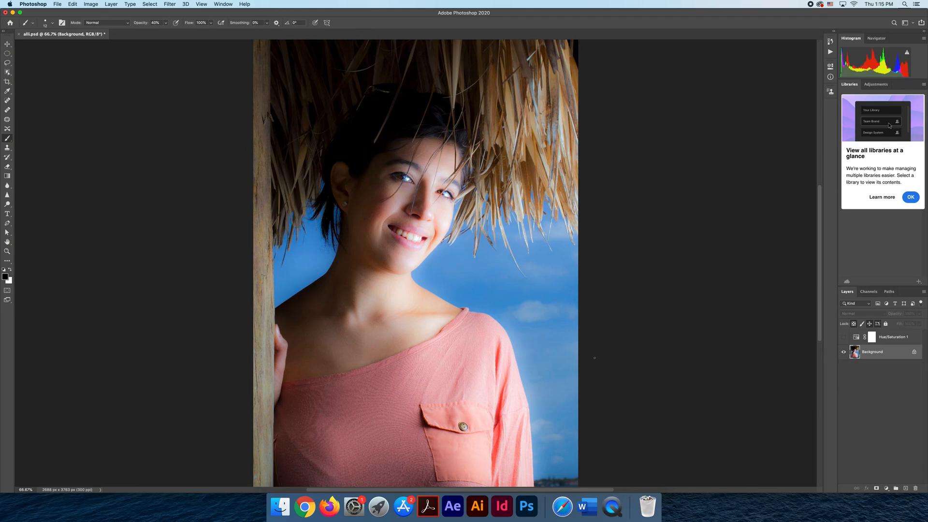
# - Switch to Finder, reopen _MG_1702.CR2 in Camera Raw, check its Basic adjustments, and open the photo in Photoshop
pyautogui.press('super+Tab')
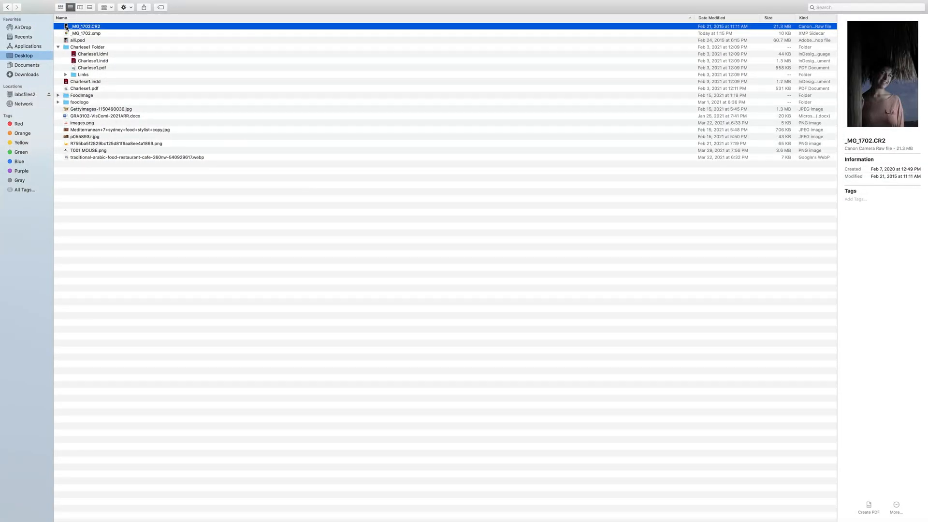
pyautogui.doubleClick(66, 27)
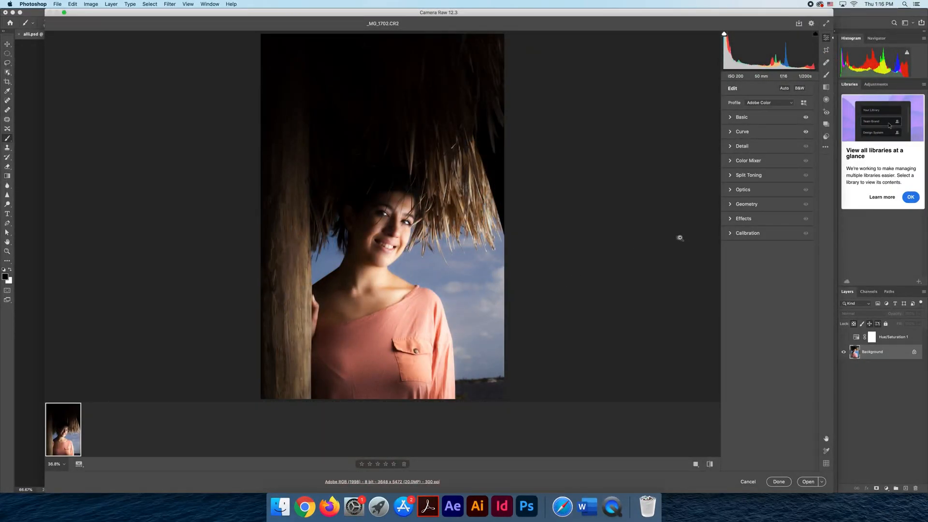
pyautogui.click(730, 118)
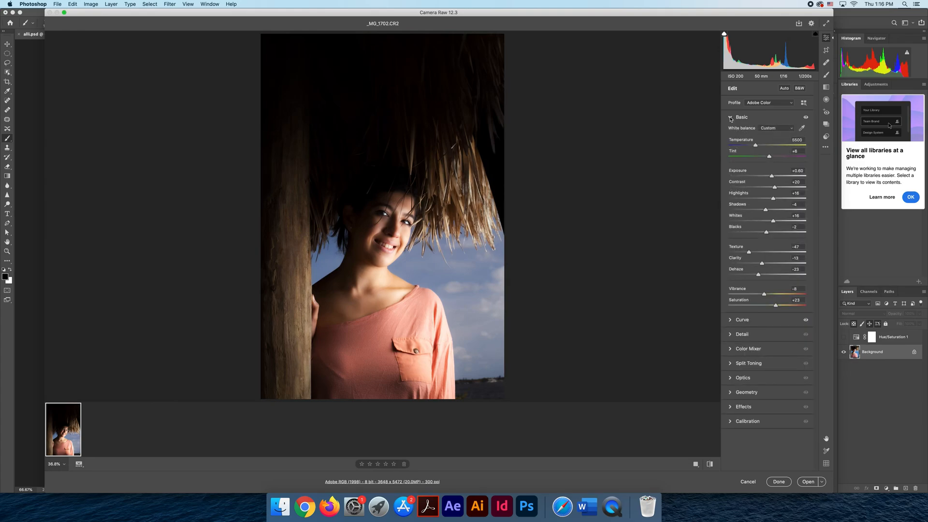
pyautogui.click(730, 118)
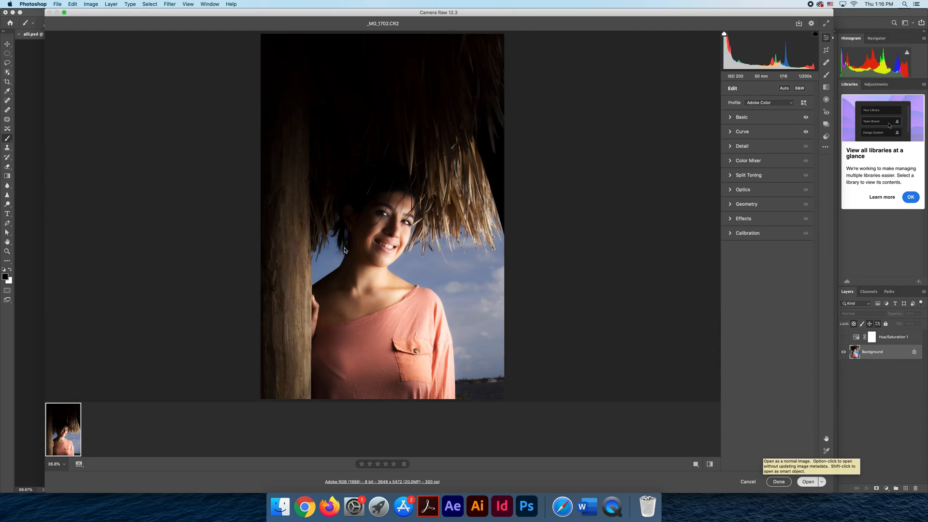
pyautogui.press('Return')
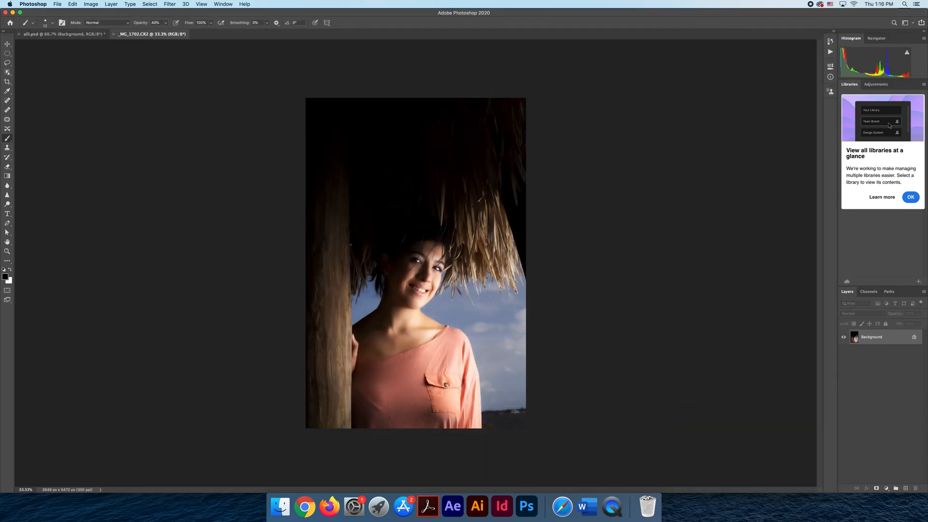
# - Set up the Crop tool with the 5 x 7 inch, 300 ppi preset and show the whole photo
pyautogui.moveTo(367, 230); pyautogui.dragTo(394, 275)
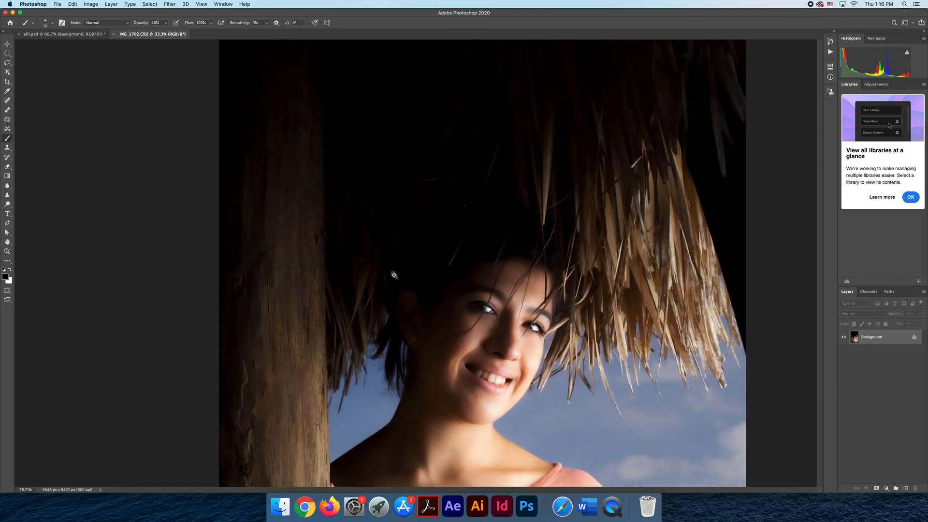
pyautogui.moveTo(421, 338); pyautogui.dragTo(402, 201)
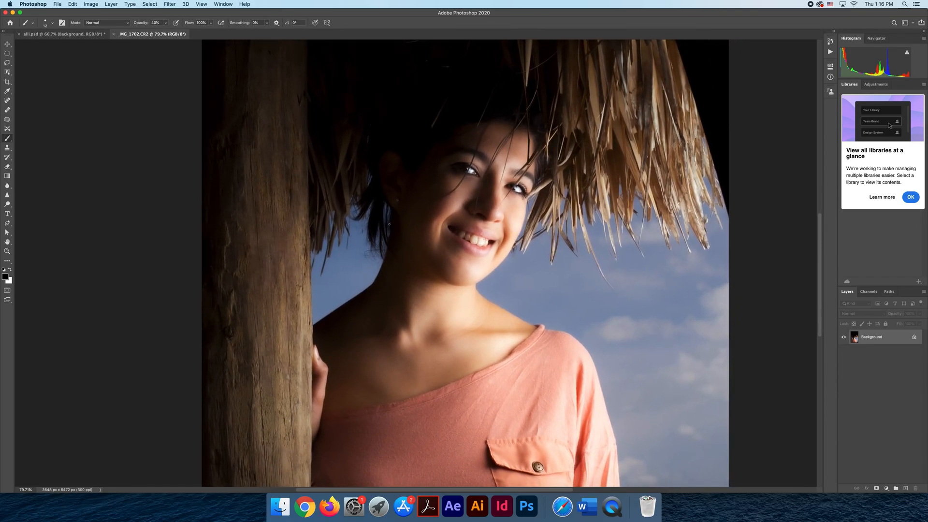
pyautogui.press('super+minus')
pyautogui.press('super+minus')
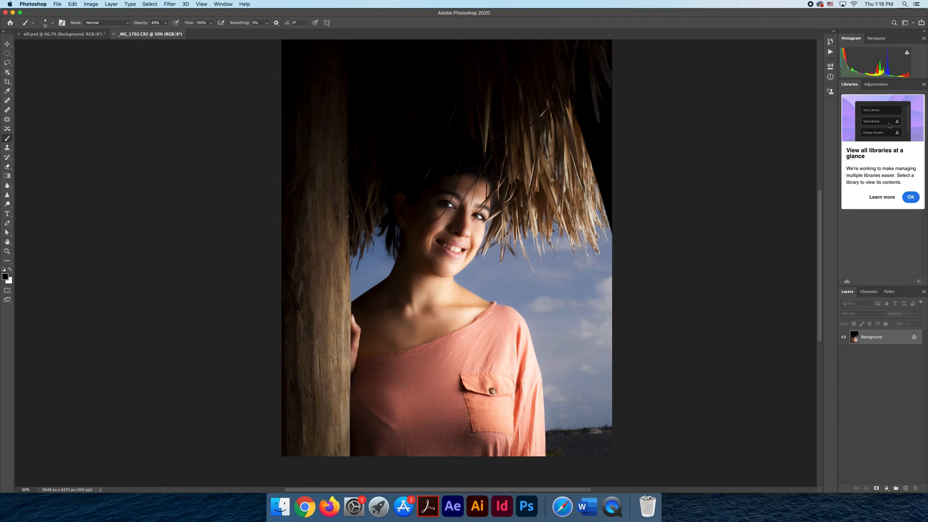
pyautogui.press('c')
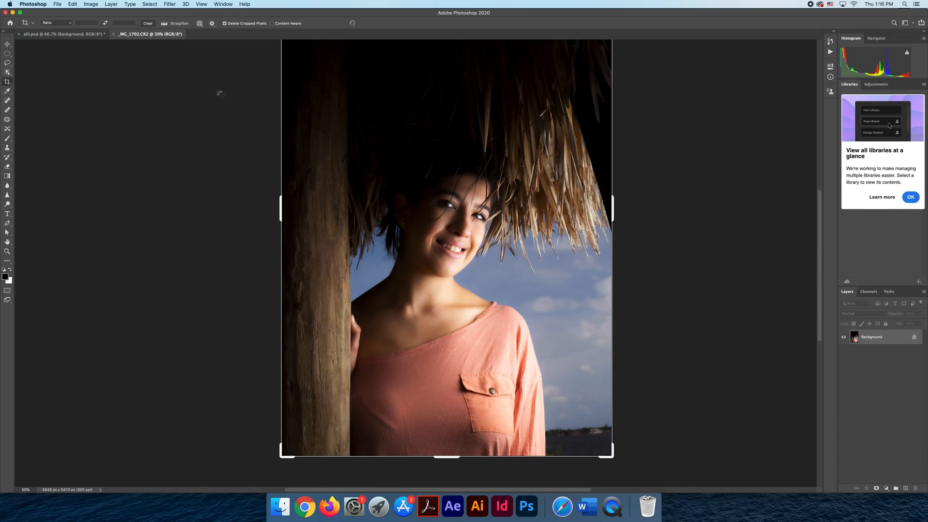
pyautogui.click(33, 24)
pyautogui.click(52, 62)
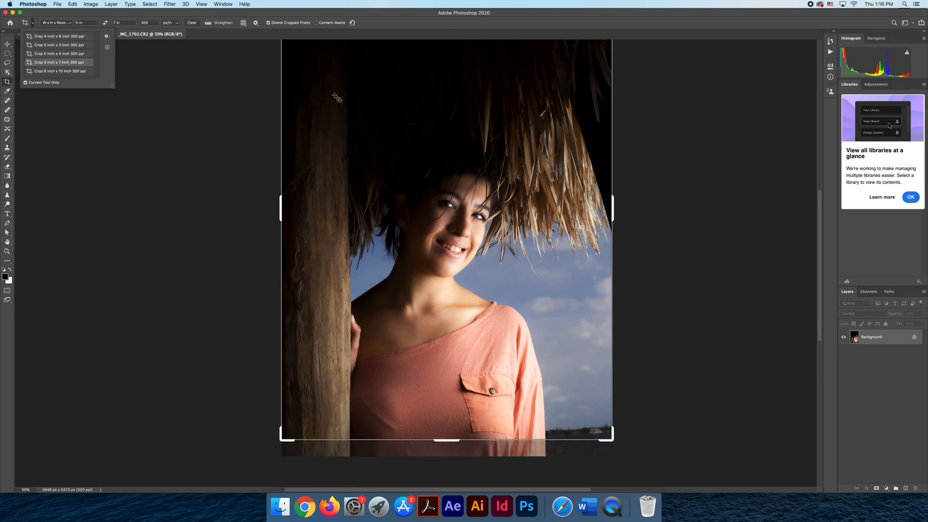
pyautogui.moveTo(336, 97); pyautogui.dragTo(340, 125)
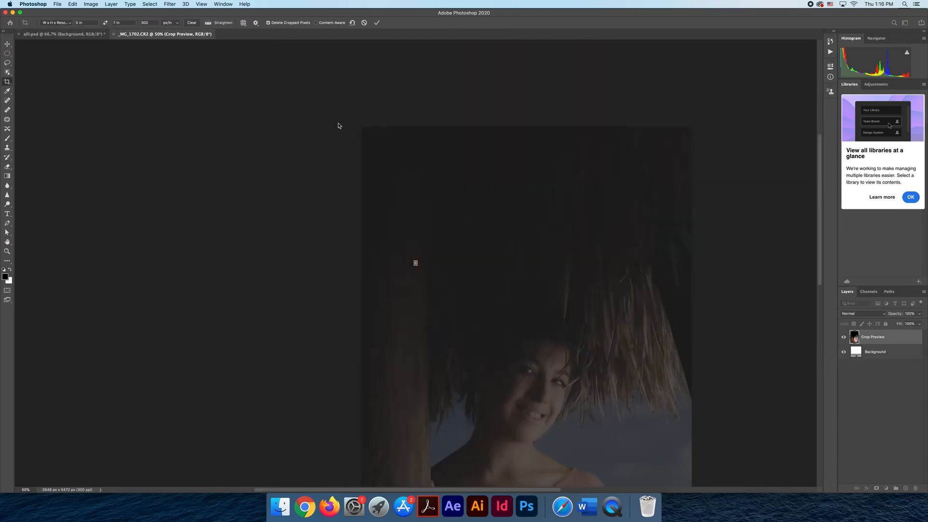
pyautogui.press('Escape')
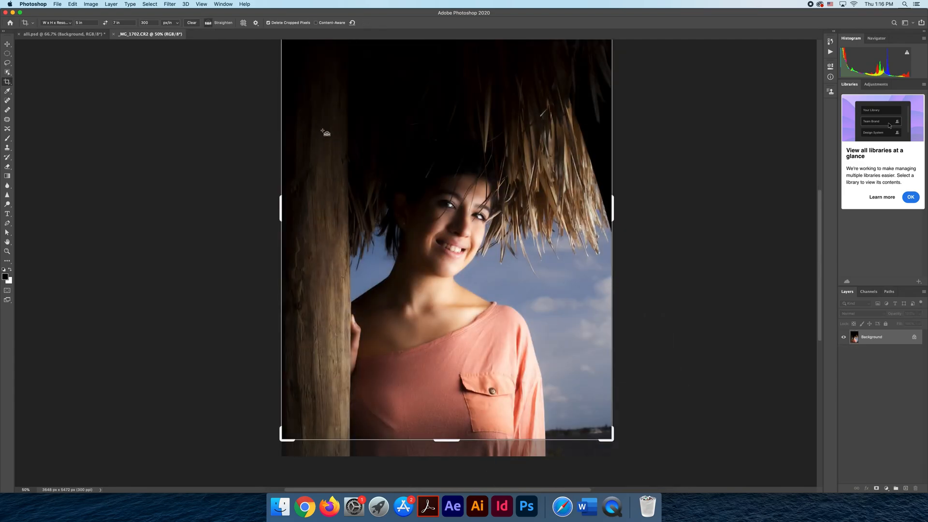
pyautogui.press('super+minus')
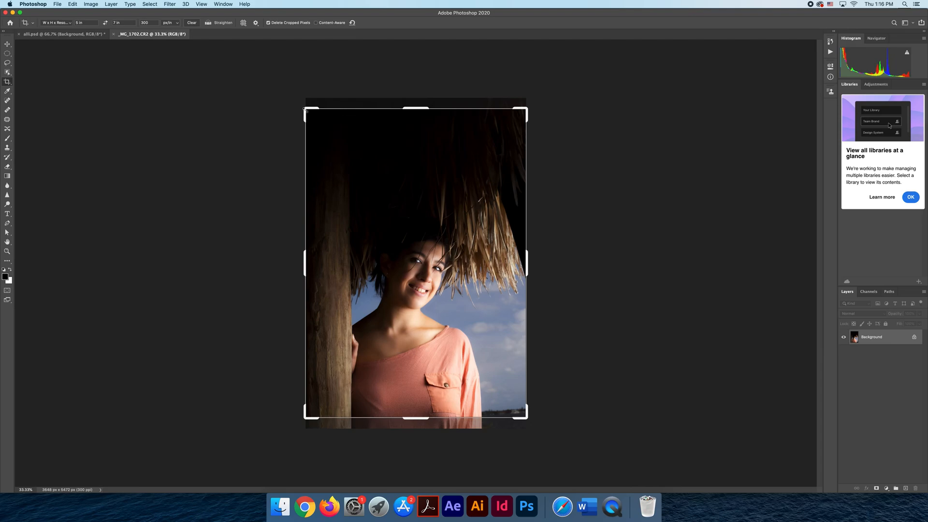
# - Tighten and position the crop frame around the woman, keeping a strip of the wooden post, and apply the crop
pyautogui.moveTo(306, 110); pyautogui.dragTo(323, 142)
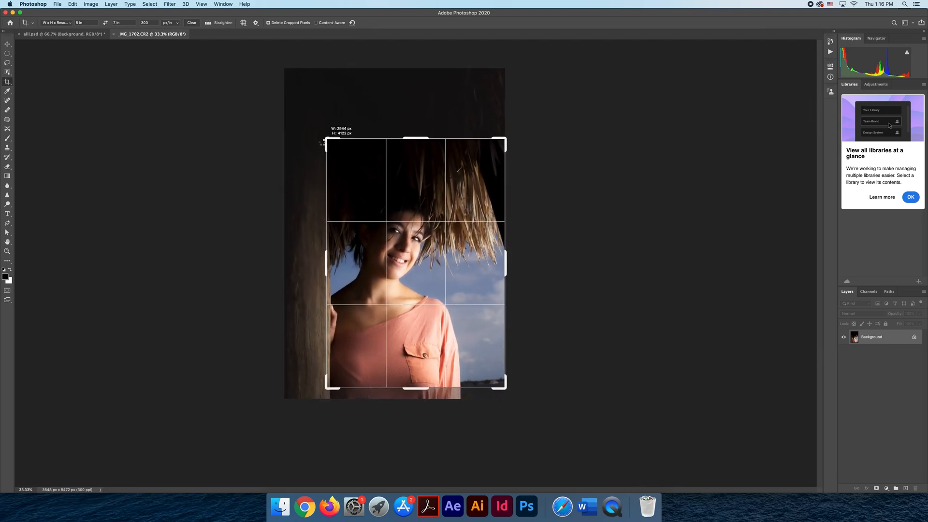
pyautogui.moveTo(368, 183)
pyautogui.mouseDown()
pyautogui.moveTo(357, 184)
pyautogui.moveTo(373, 186)
pyautogui.mouseUp()
pyautogui.moveTo(376, 187); pyautogui.dragTo(388, 181)
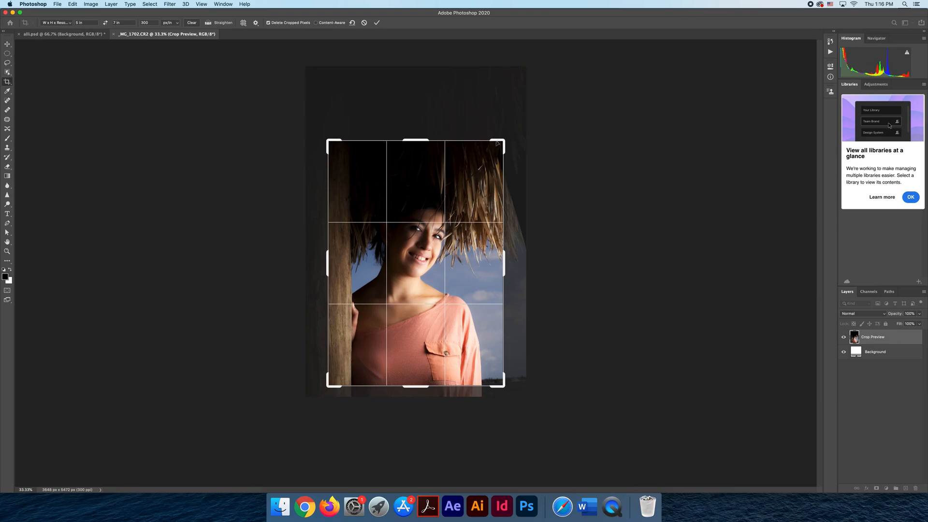
pyautogui.moveTo(503, 139); pyautogui.dragTo(498, 149)
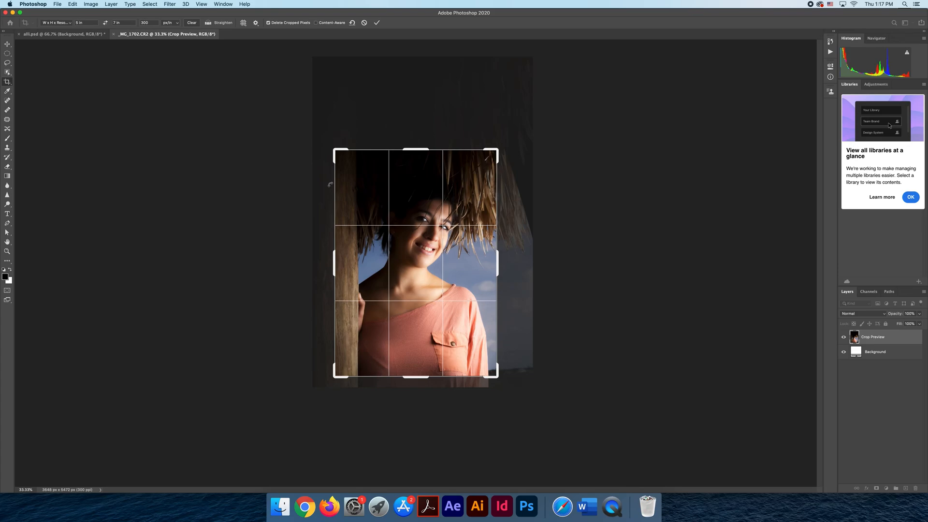
pyautogui.moveTo(356, 197)
pyautogui.mouseDown()
pyautogui.moveTo(365, 199)
pyautogui.moveTo(357, 196)
pyautogui.mouseUp()
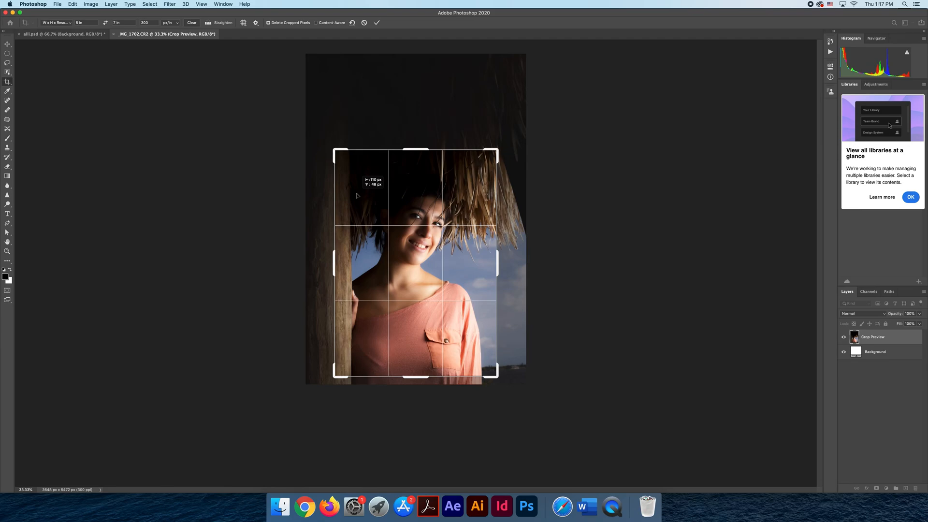
pyautogui.moveTo(357, 196); pyautogui.dragTo(357, 195)
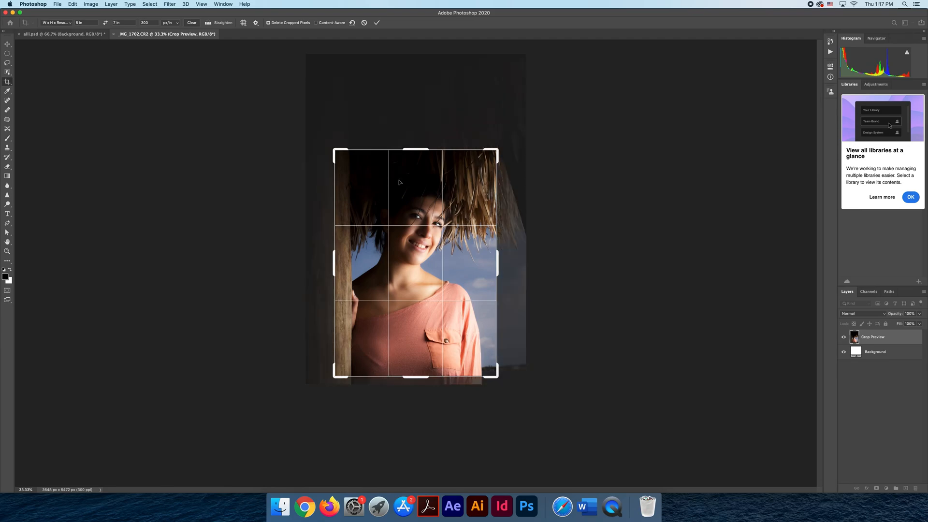
pyautogui.press('Return')
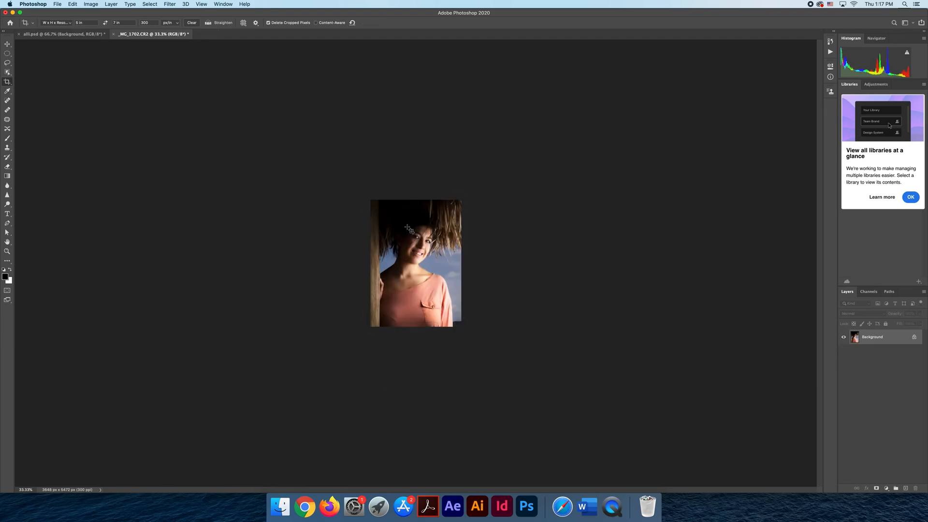
pyautogui.press('super')
pyautogui.press('super+0')
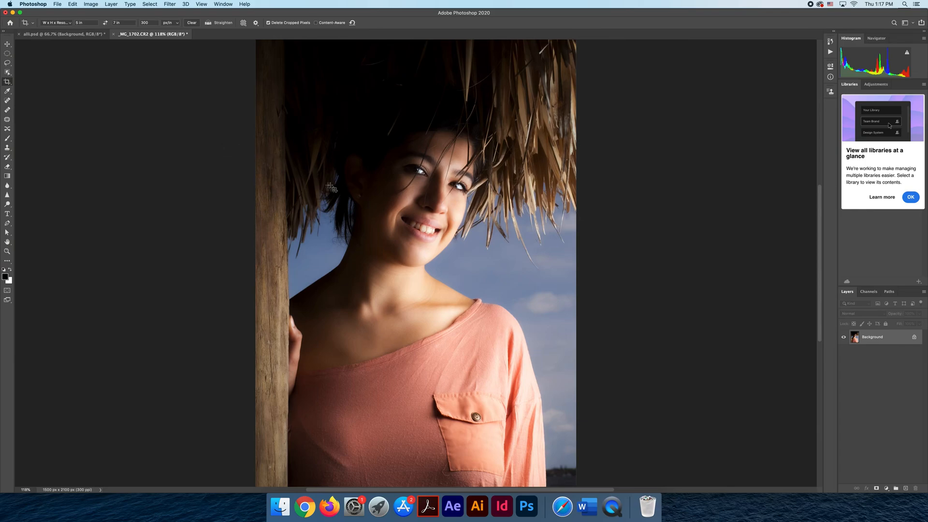
# - Float the toolbox over the photo in two columns and choose the Spot Healing Brush
pyautogui.click(5, 32)
pyautogui.moveTo(12, 35); pyautogui.dragTo(264, 100)
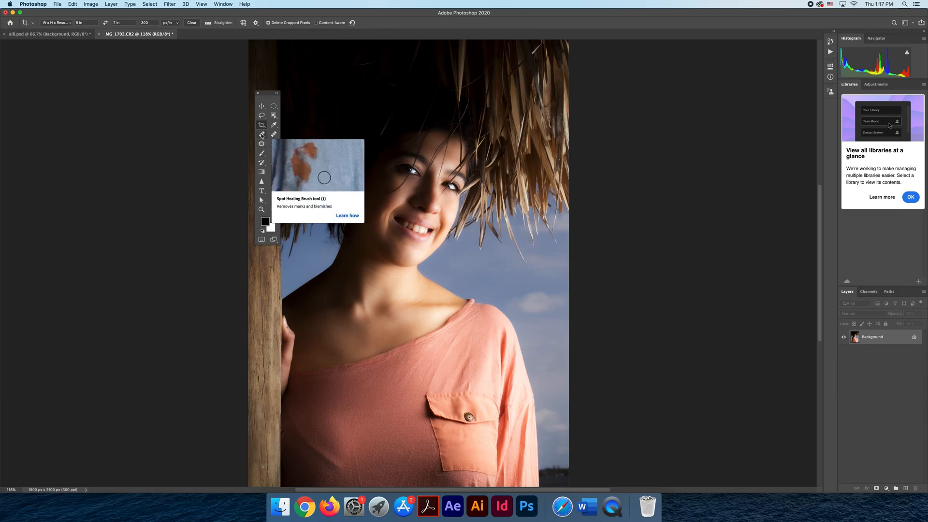
pyautogui.click(262, 135)
# - Zoom in on the woman's face and heal the small blemishes on her chin below the mouth
pyautogui.rightClick(397, 198)
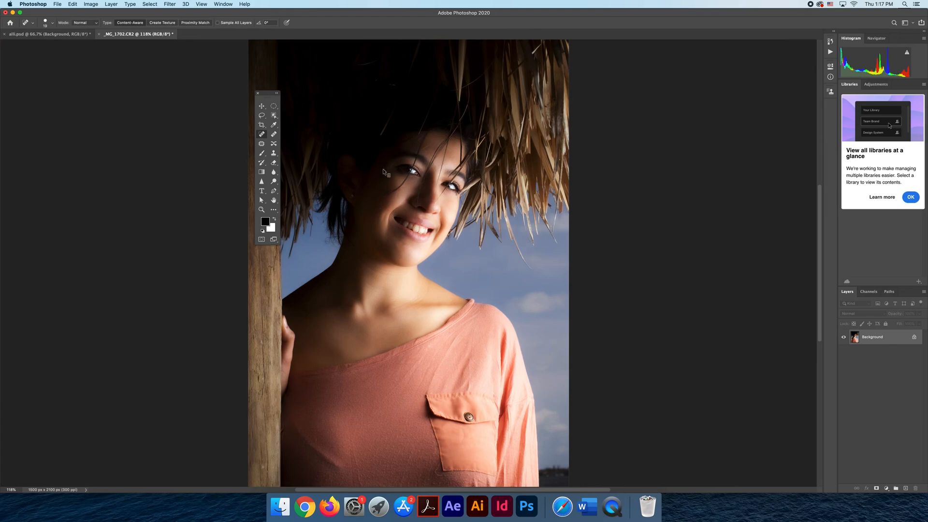
pyautogui.click(378, 208)
pyautogui.moveTo(382, 199); pyautogui.dragTo(432, 263)
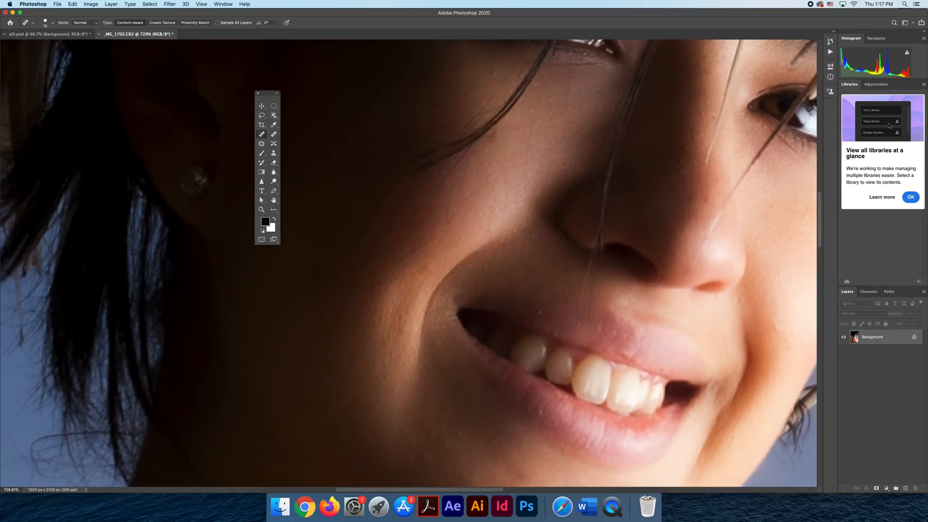
pyautogui.moveTo(466, 235); pyautogui.dragTo(505, 195)
pyautogui.moveTo(483, 337); pyautogui.dragTo(403, 213)
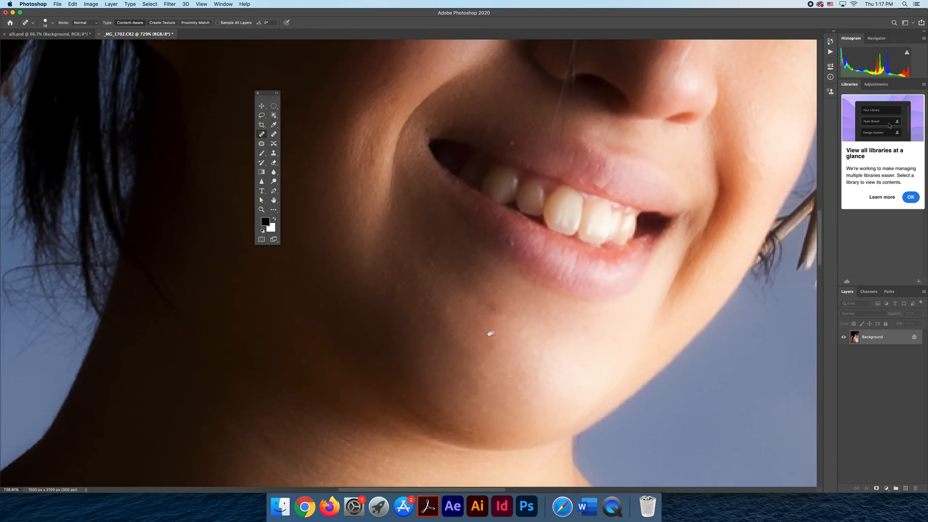
pyautogui.click(491, 312)
pyautogui.click(430, 277)
# - Inspect the cheek and nose area, and heal the skin spot between the eyebrows
pyautogui.moveTo(506, 346); pyautogui.dragTo(358, 352)
pyautogui.moveTo(498, 221)
pyautogui.mouseDown()
pyautogui.moveTo(473, 278)
pyautogui.moveTo(411, 364)
pyautogui.mouseUp()
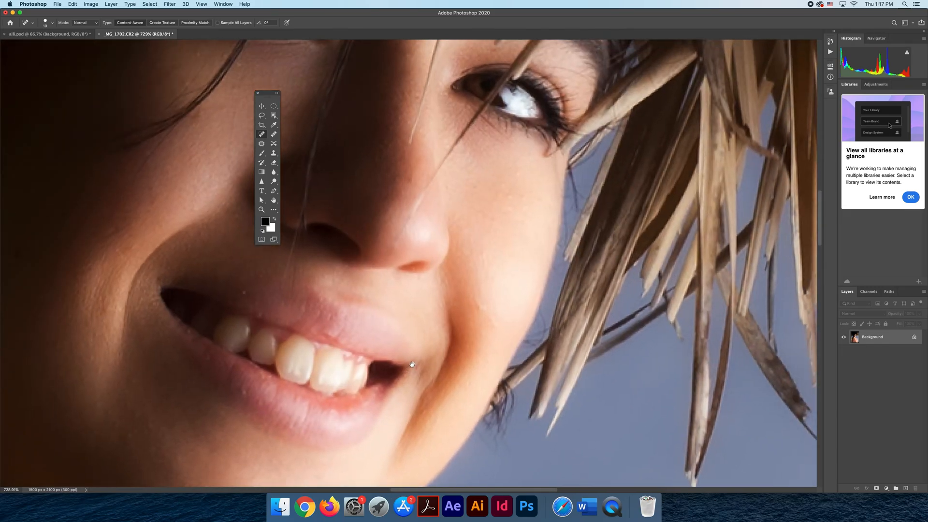
pyautogui.moveTo(459, 261); pyautogui.dragTo(461, 354)
pyautogui.moveTo(451, 206); pyautogui.dragTo(438, 312)
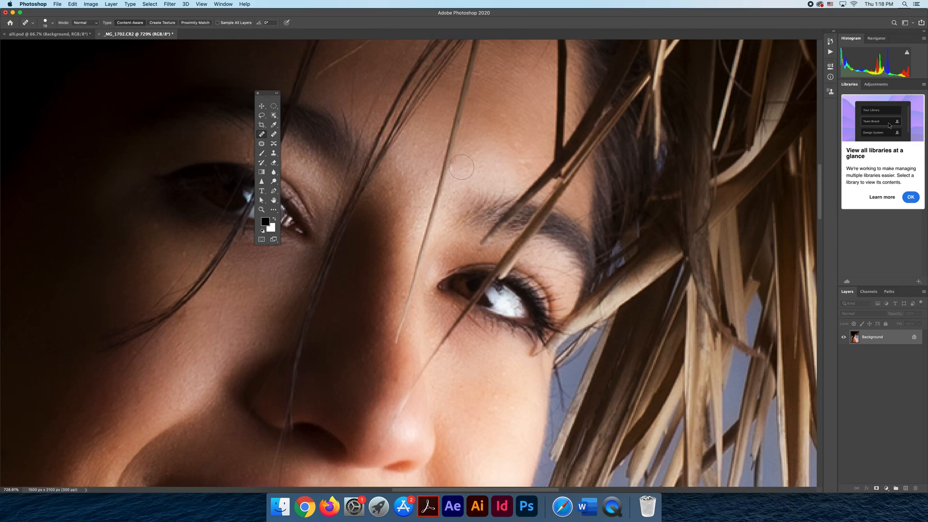
pyautogui.moveTo(462, 180); pyautogui.dragTo(507, 252)
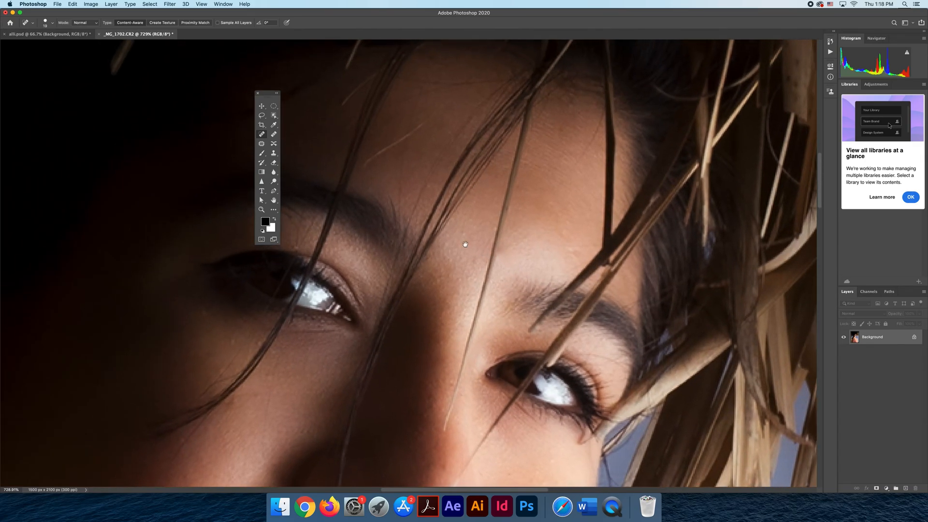
pyautogui.click(509, 251)
# - Heal the blemish on the shaded cheek below the eye, beside the loose strand of hair
pyautogui.moveTo(447, 226); pyautogui.dragTo(611, 257)
pyautogui.moveTo(507, 356); pyautogui.dragTo(613, 203)
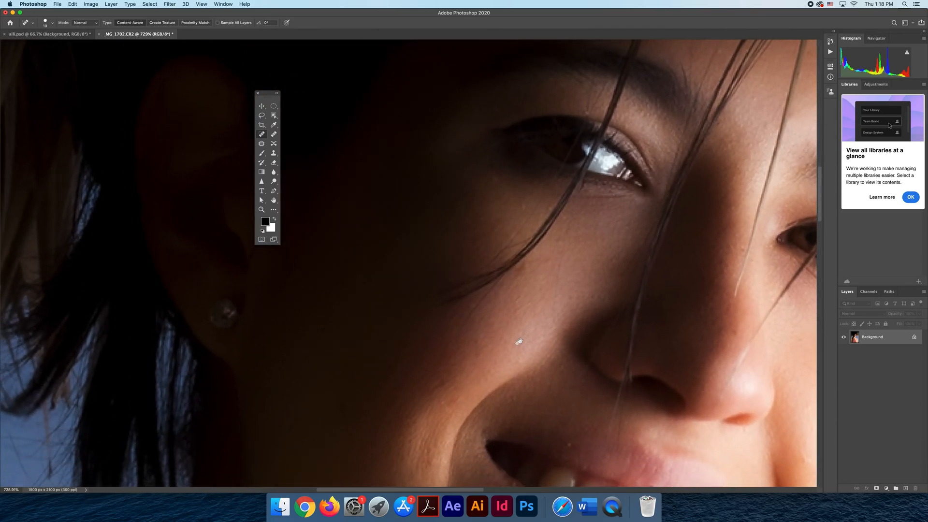
pyautogui.moveTo(518, 342); pyautogui.dragTo(555, 276)
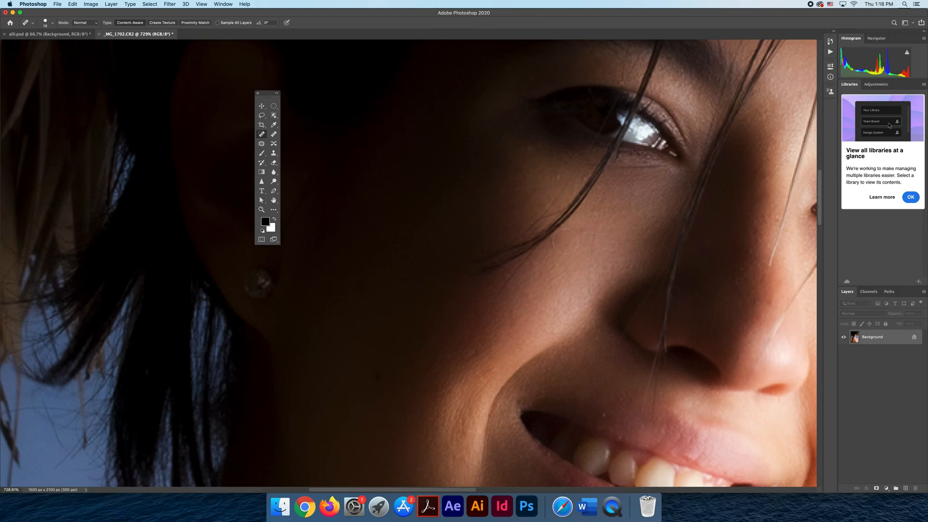
pyautogui.click(565, 240)
pyautogui.moveTo(462, 369); pyautogui.dragTo(477, 295)
pyautogui.moveTo(474, 357); pyautogui.dragTo(425, 305)
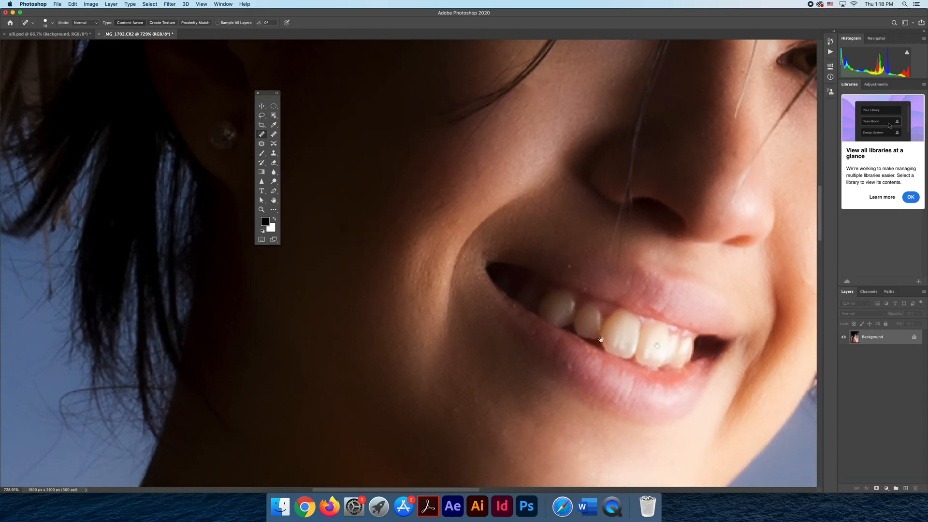
# - Duplicate the Background layer
pyautogui.moveTo(896, 338); pyautogui.dragTo(906, 488)
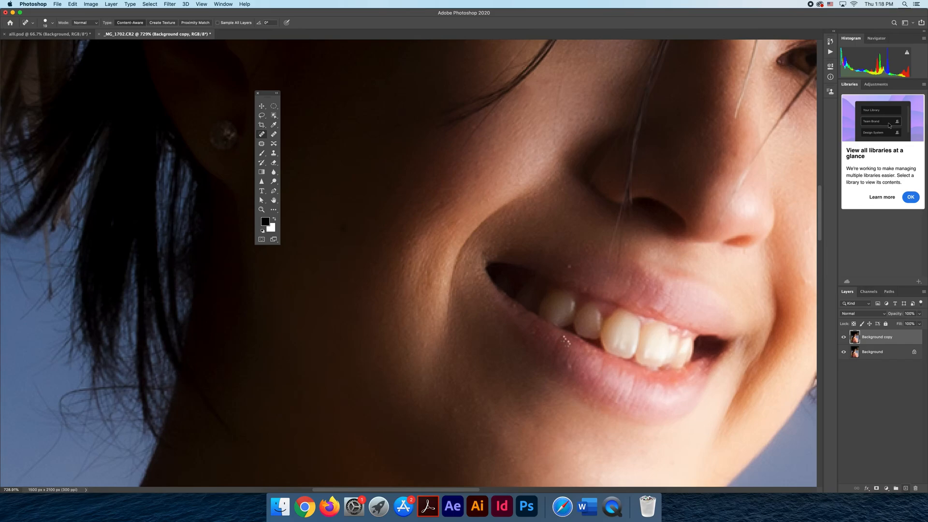
# - Examine the cheeks, eyes, nose, chin and neck on the duplicated layer for remaining blemishes
pyautogui.moveTo(396, 313); pyautogui.dragTo(404, 421)
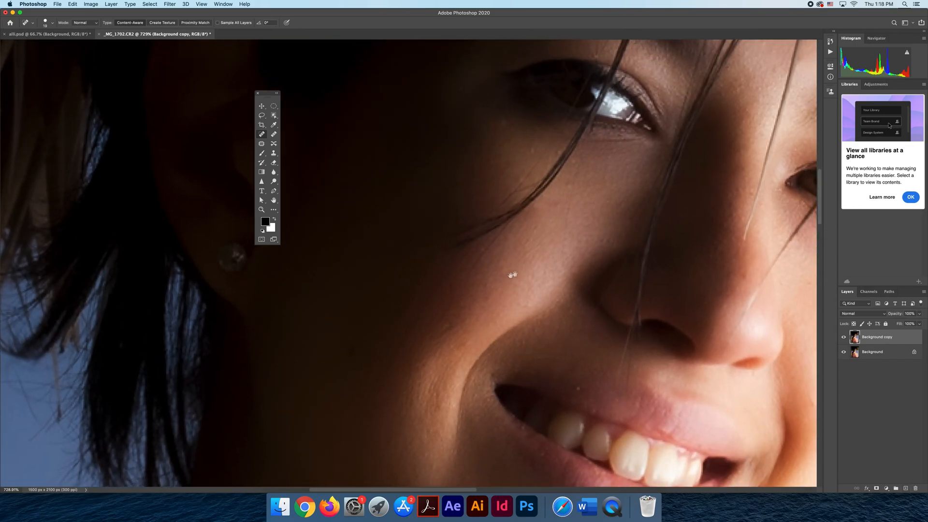
pyautogui.moveTo(513, 271); pyautogui.dragTo(396, 364)
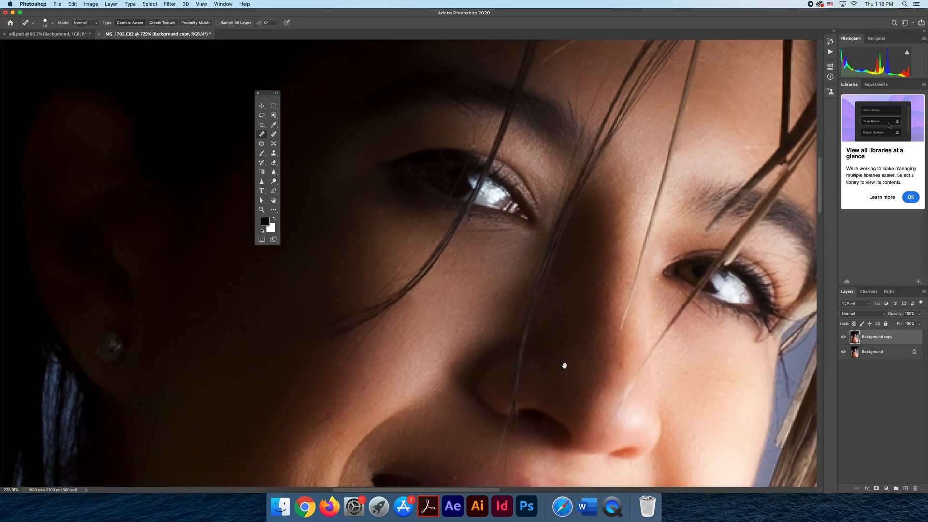
pyautogui.moveTo(563, 365)
pyautogui.mouseDown()
pyautogui.moveTo(512, 333)
pyautogui.moveTo(527, 340)
pyautogui.mouseUp()
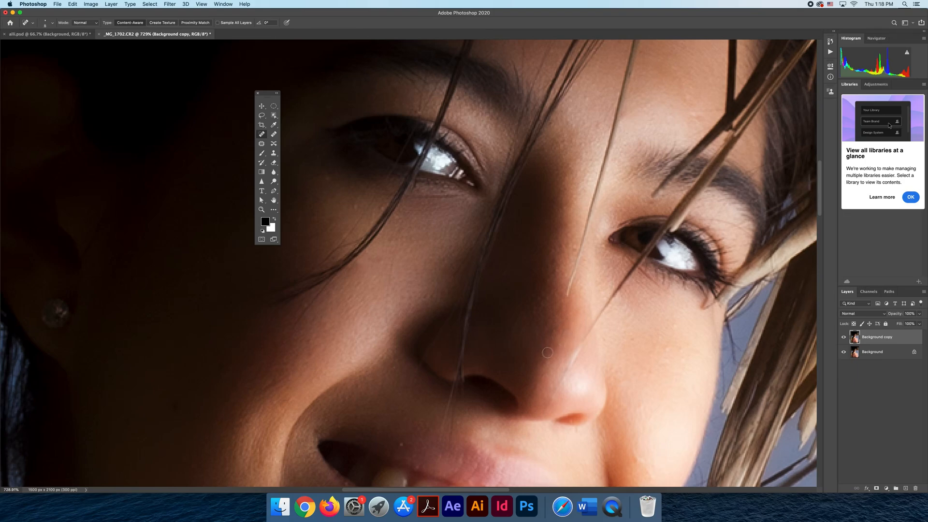
pyautogui.moveTo(550, 351); pyautogui.dragTo(472, 369)
pyautogui.moveTo(528, 363); pyautogui.dragTo(520, 367)
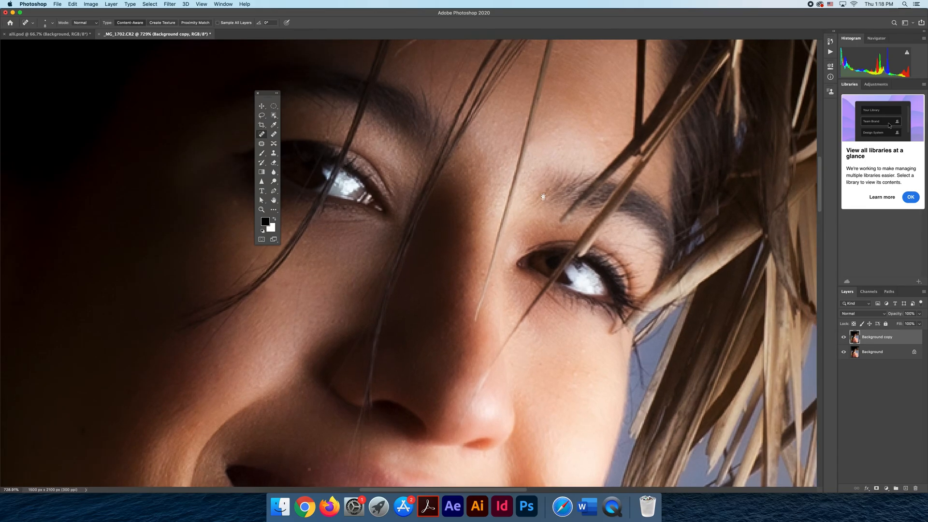
pyautogui.click(595, 121)
pyautogui.scroll(-10, 563, 184)
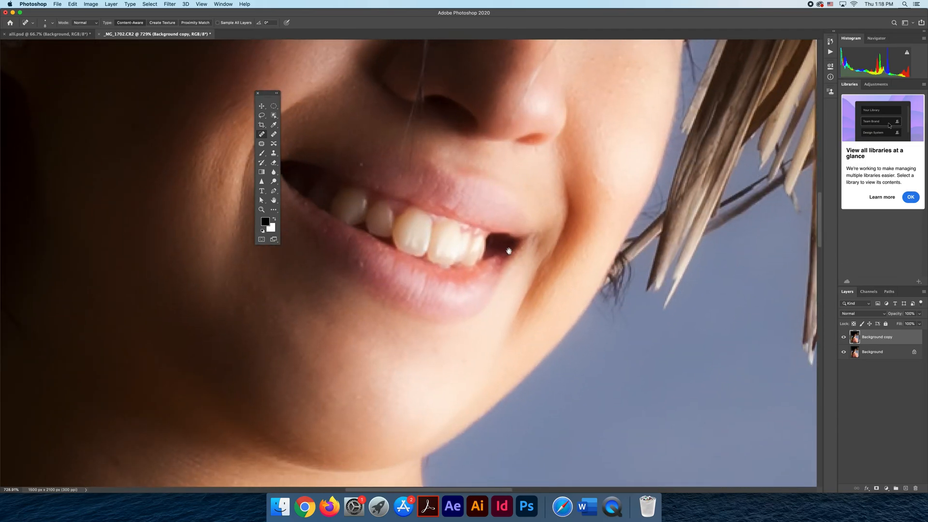
pyautogui.scroll(-5, 363, 373)
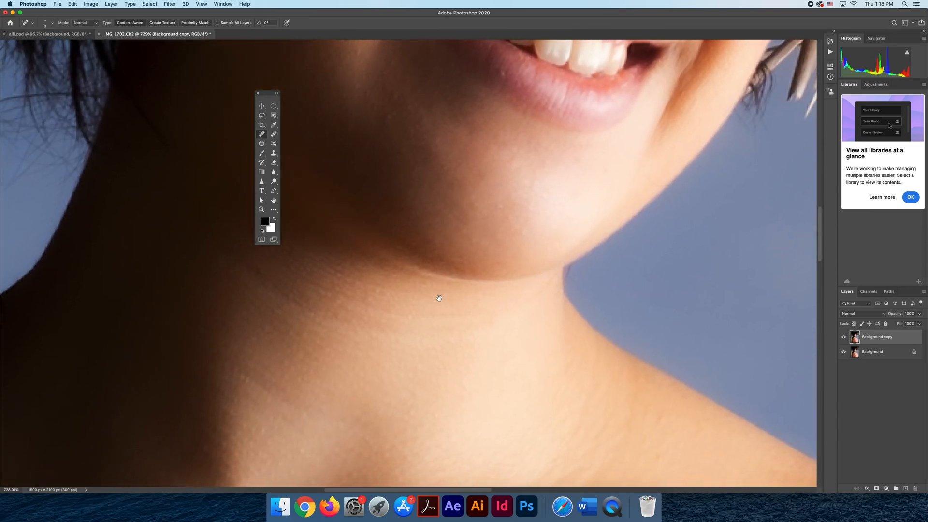
pyautogui.scroll(-8, 439, 298)
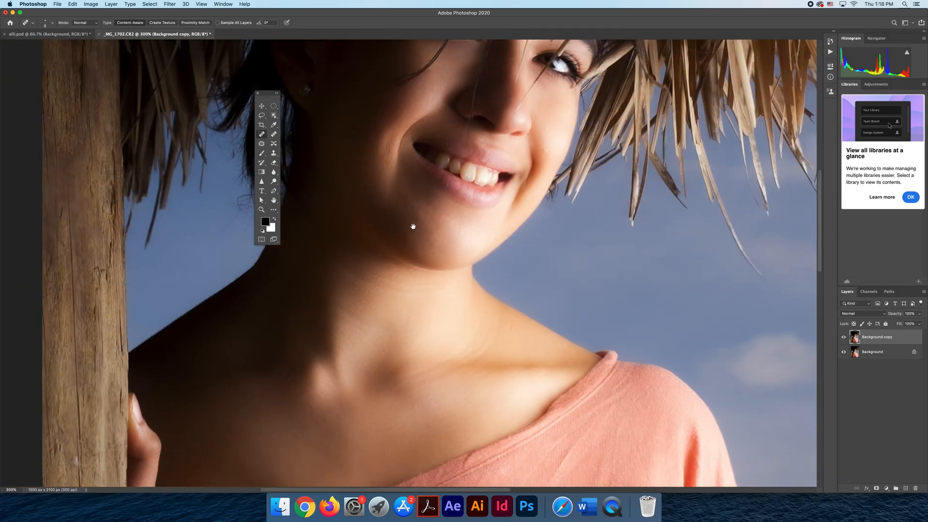
pyautogui.moveTo(413, 226); pyautogui.dragTo(428, 313)
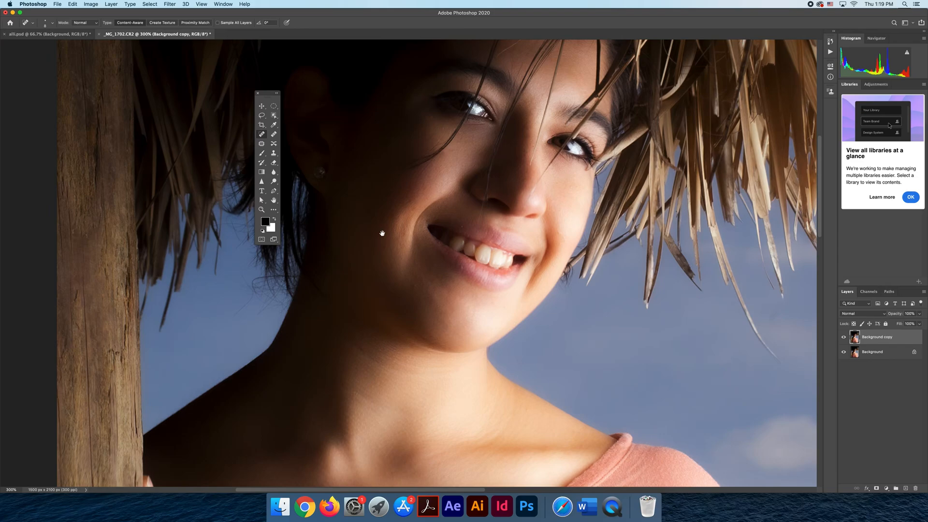
pyautogui.moveTo(382, 233)
pyautogui.mouseDown()
pyautogui.moveTo(421, 304)
pyautogui.moveTo(414, 236)
pyautogui.moveTo(394, 242)
pyautogui.moveTo(390, 234)
pyautogui.moveTo(483, 267)
pyautogui.moveTo(543, 303)
pyautogui.moveTo(593, 307)
pyautogui.moveTo(514, 177)
pyautogui.moveTo(485, 104)
pyautogui.moveTo(448, 100)
pyautogui.moveTo(389, 174)
pyautogui.moveTo(369, 333)
pyautogui.mouseUp()
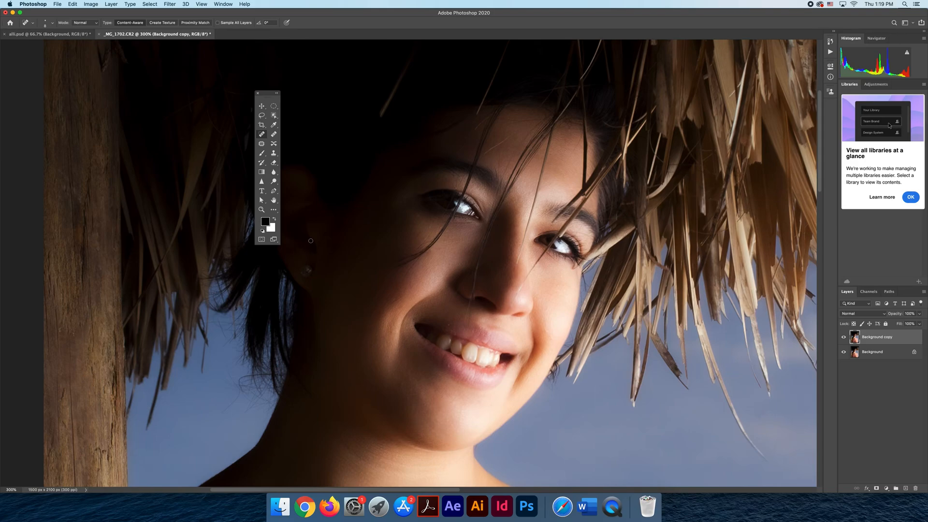
# - Whiten the visible teeth with the Dodge tool set to Midtones, using a reduced brush about the width of a tooth
pyautogui.press('o')
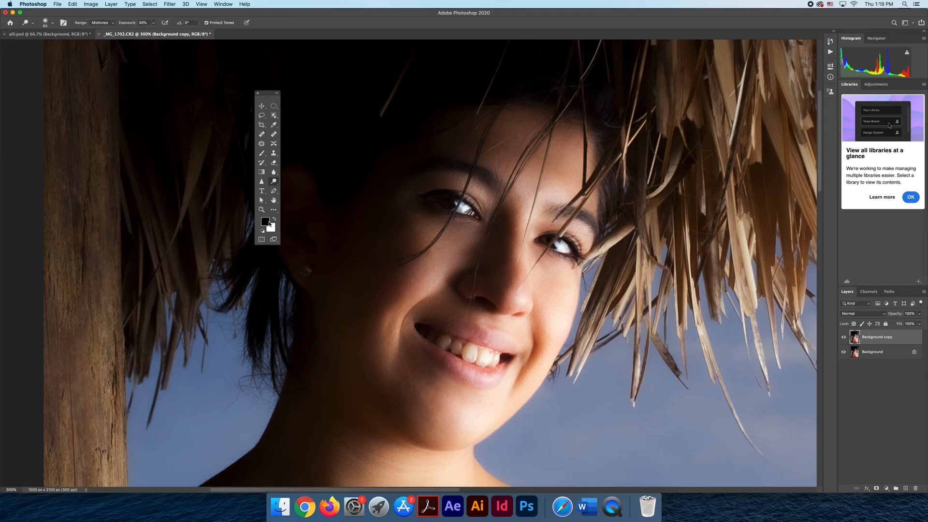
pyautogui.click(274, 182)
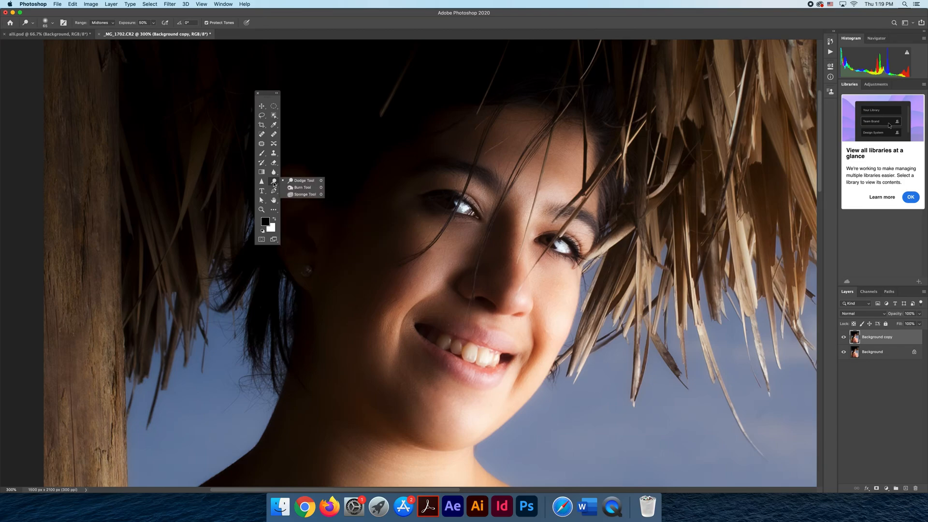
pyautogui.click(274, 185)
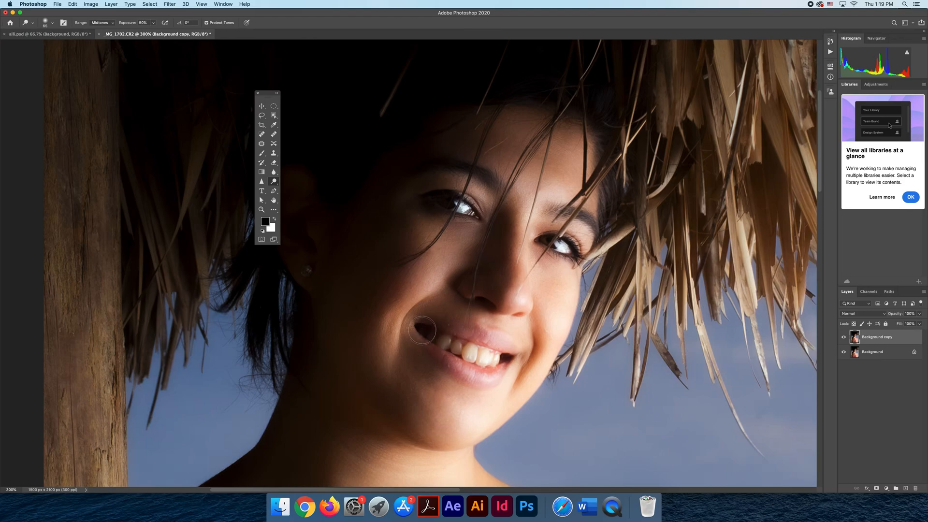
pyautogui.rightClick(441, 304)
pyautogui.click(445, 331)
pyautogui.moveTo(444, 330)
pyautogui.mouseDown()
pyautogui.moveTo(481, 381)
pyautogui.moveTo(412, 274)
pyautogui.mouseUp()
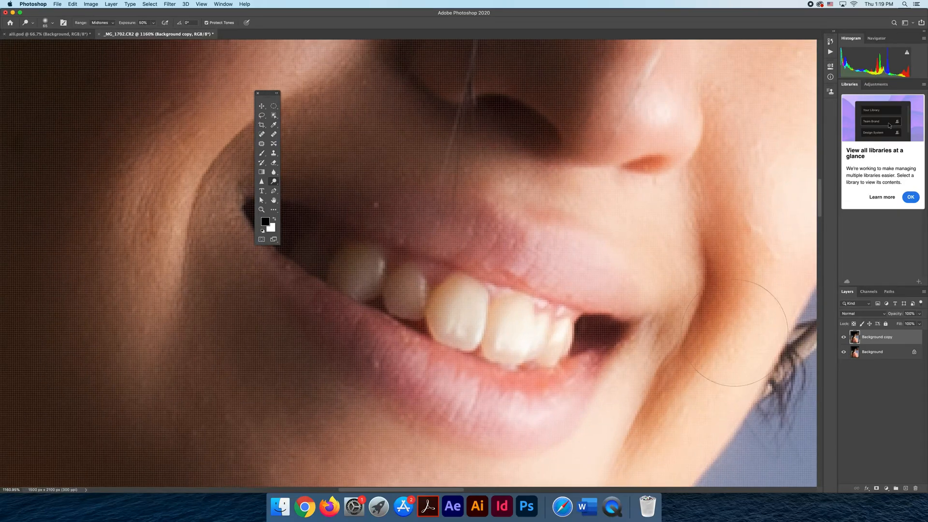
pyautogui.press('[')
pyautogui.press('[')
pyautogui.press('[')
pyautogui.press('[')
pyautogui.moveTo(462, 301)
pyautogui.mouseDown()
pyautogui.moveTo(462, 333)
pyautogui.moveTo(483, 335)
pyautogui.moveTo(511, 317)
pyautogui.moveTo(504, 347)
pyautogui.moveTo(552, 342)
pyautogui.mouseUp()
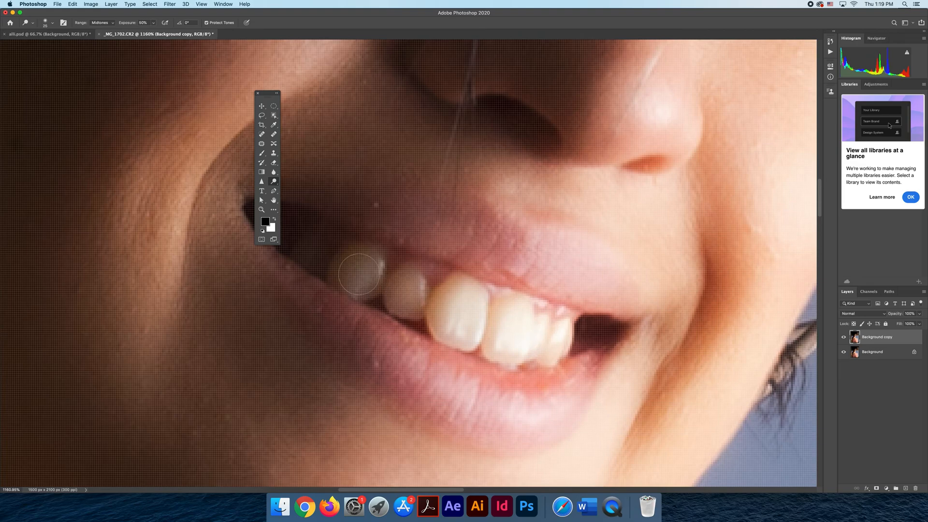
pyautogui.moveTo(360, 274); pyautogui.dragTo(354, 272)
pyautogui.press('super+0')
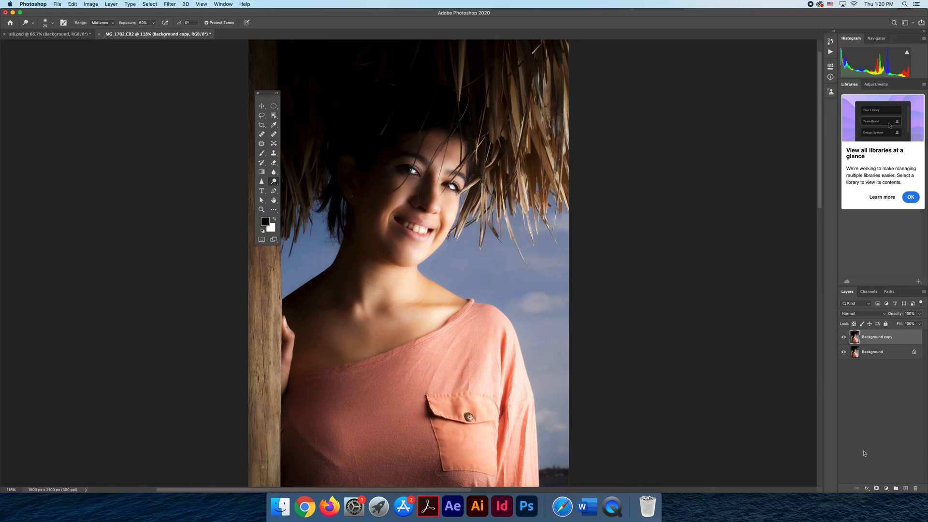
# - Add a Curves adjustment layer above Background copy and raise the Red channel midtones to input 115, output 148
pyautogui.click(887, 489)
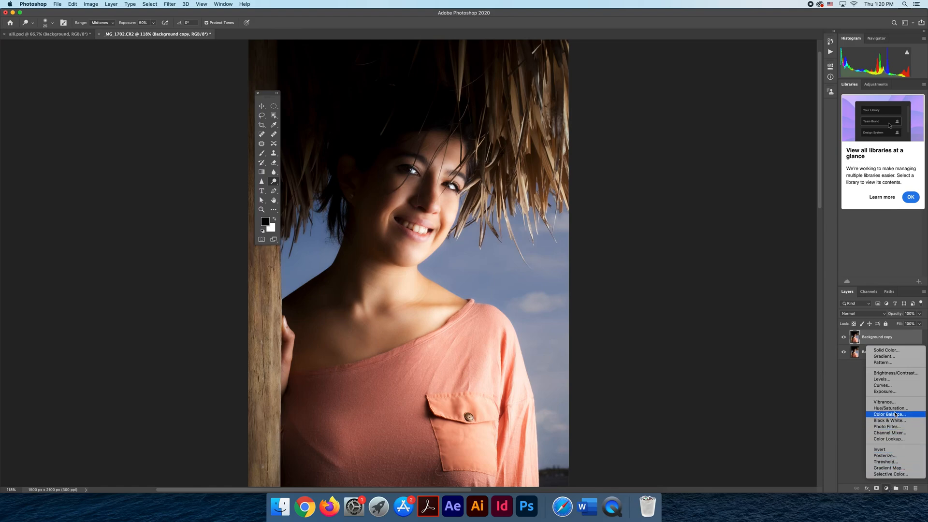
pyautogui.click(882, 385)
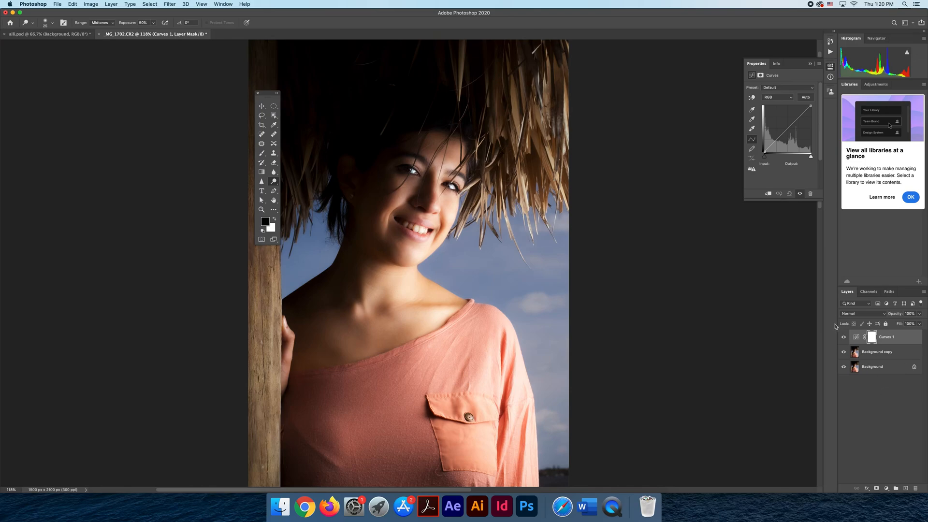
pyautogui.click(785, 98)
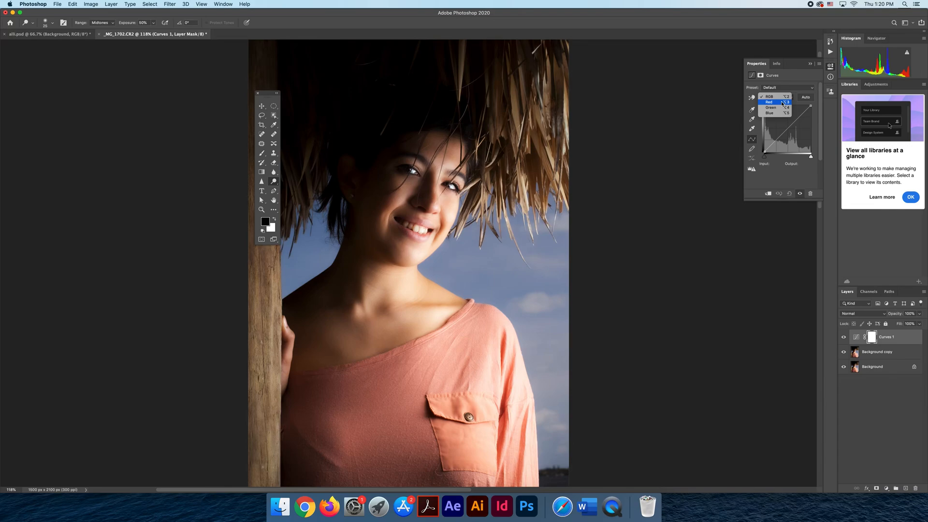
pyautogui.click(783, 102)
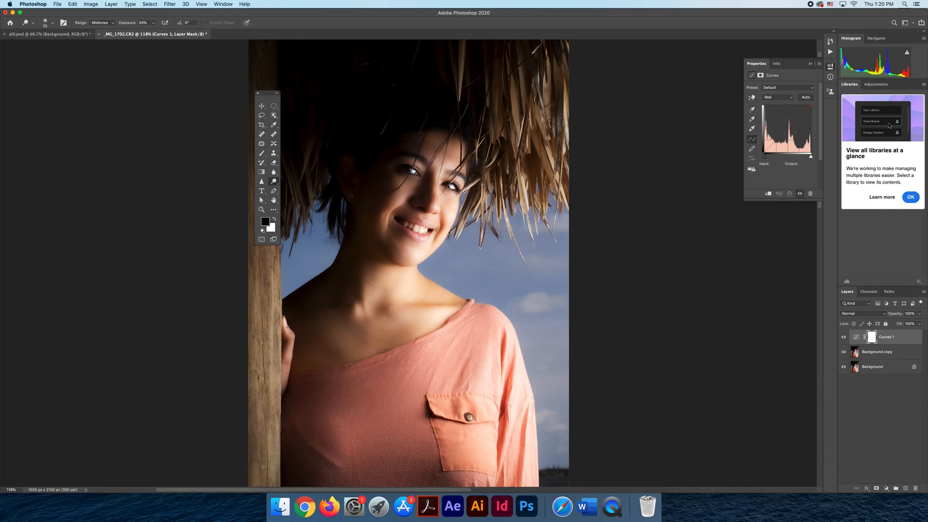
pyautogui.moveTo(390, 202)
pyautogui.mouseDown()
pyautogui.moveTo(414, 257)
pyautogui.moveTo(488, 275)
pyautogui.mouseUp()
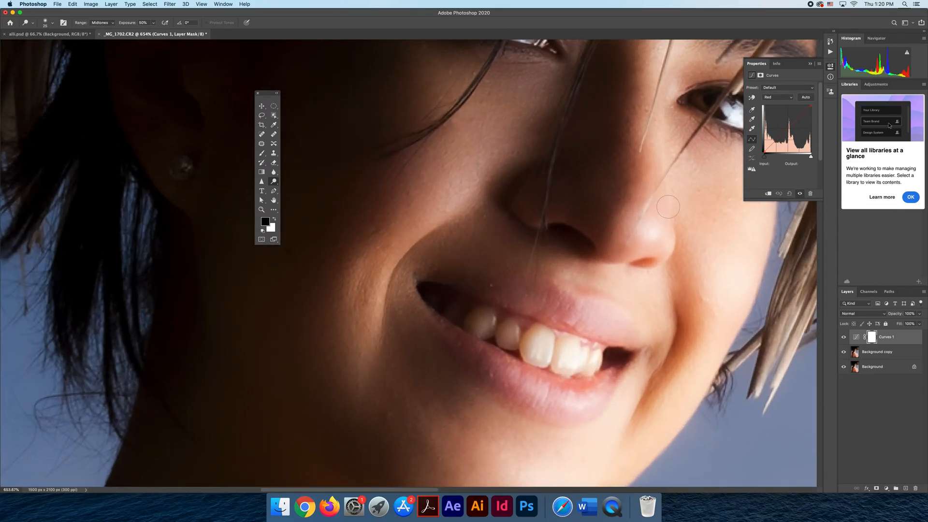
pyautogui.click(789, 127)
pyautogui.moveTo(788, 126); pyautogui.dragTo(787, 125)
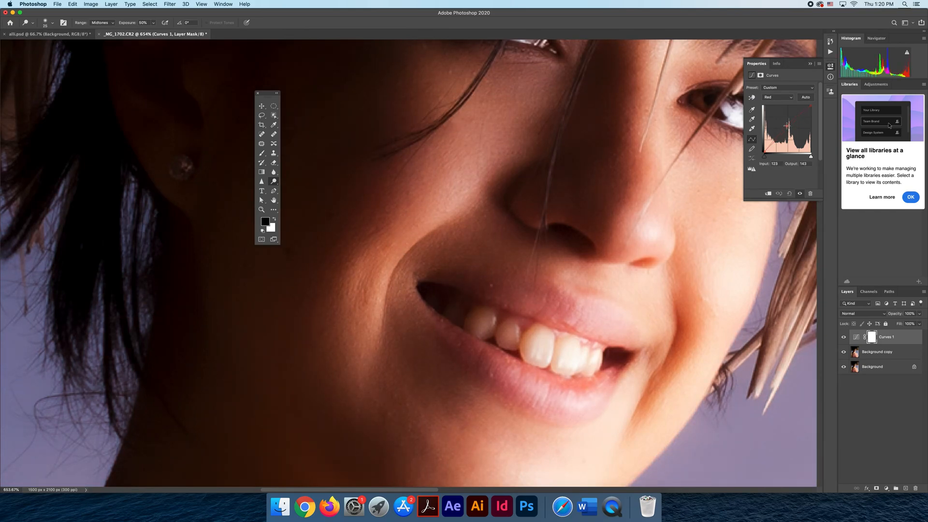
pyautogui.moveTo(787, 126); pyautogui.dragTo(786, 124)
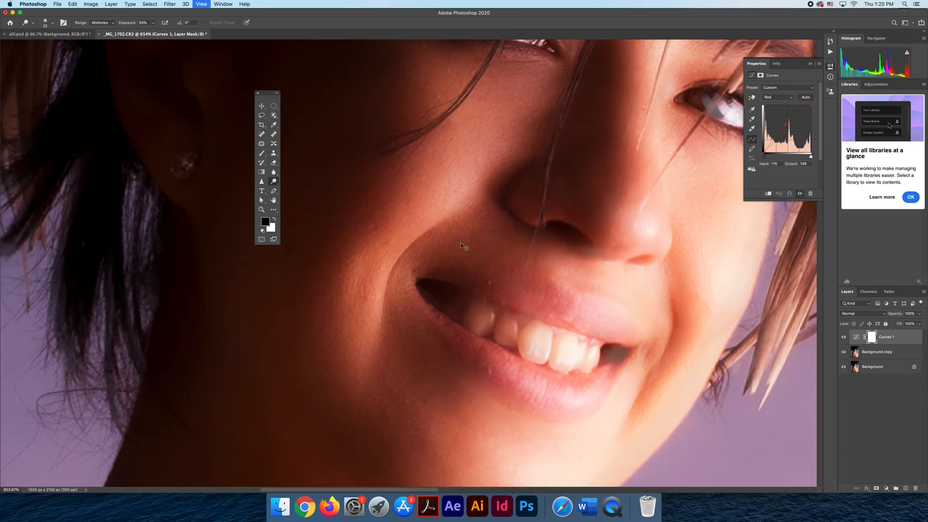
# - Compare the whole photo with and without the red Curves 1 adjustment
pyautogui.press('super+0')
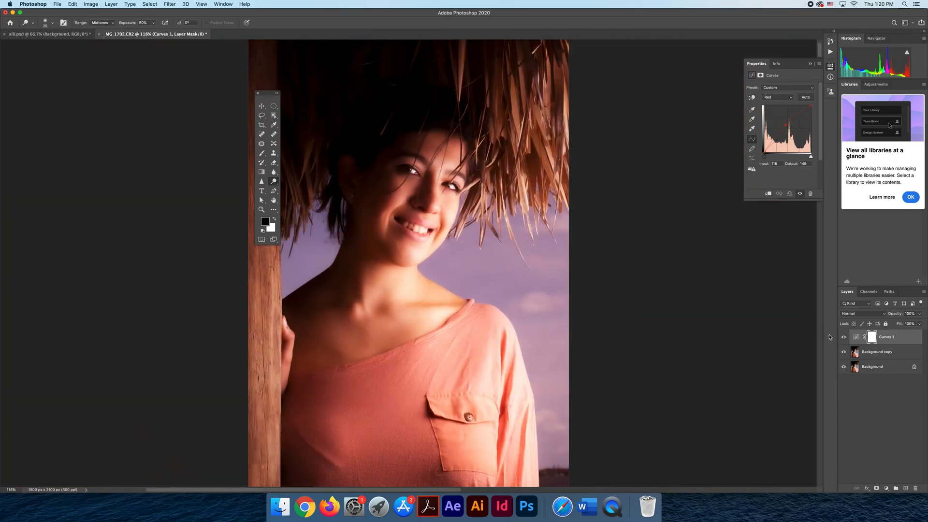
pyautogui.click(844, 337)
pyautogui.click(843, 337)
pyautogui.click(845, 339)
pyautogui.click(844, 338)
pyautogui.click(844, 338)
pyautogui.click(845, 338)
# - Invert the Curves 1 layer mask
pyautogui.click(94, 5)
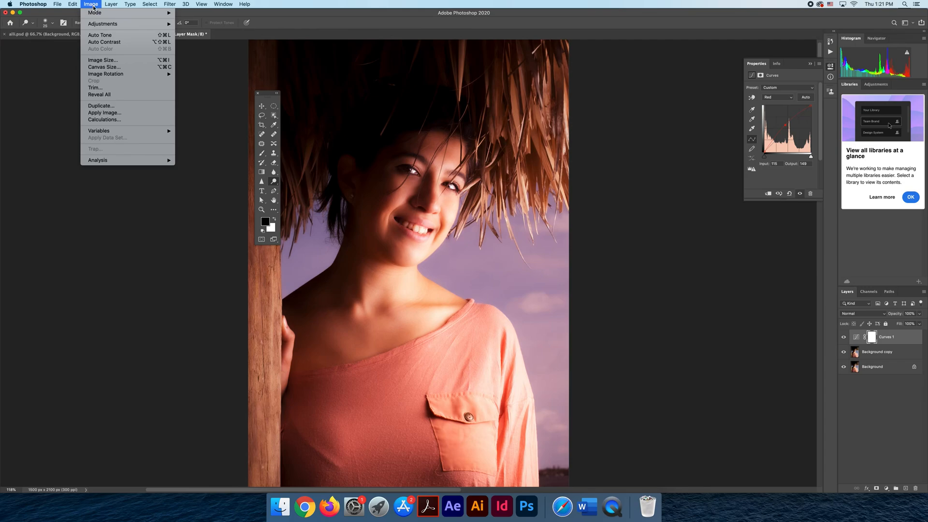
pyautogui.moveTo(98, 23)
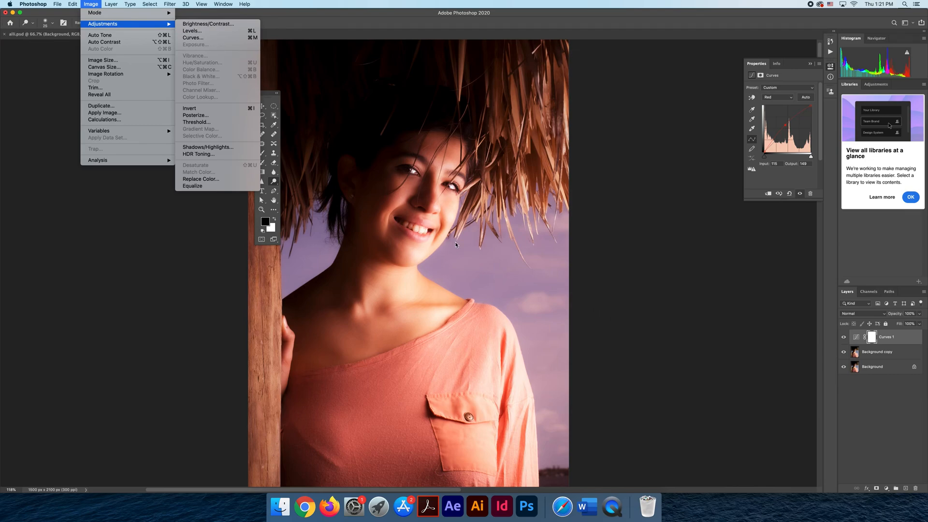
pyautogui.press('super+i')
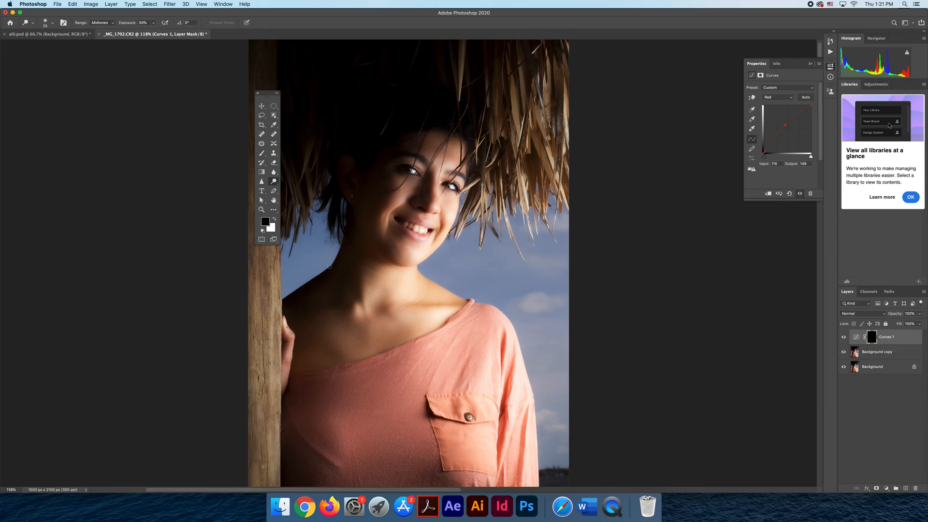
# - Make a white Brush stroke on the upper lip in the Curves 1 mask and set the brush hardness to 0%
pyautogui.press('b')
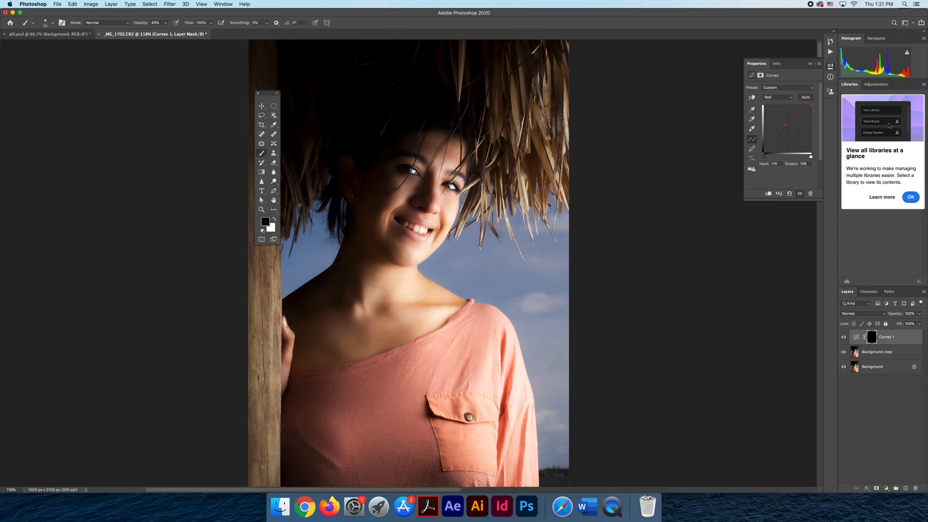
pyautogui.click(275, 220)
pyautogui.moveTo(372, 191)
pyautogui.mouseDown()
pyautogui.moveTo(460, 306)
pyautogui.moveTo(475, 290)
pyautogui.moveTo(356, 190)
pyautogui.moveTo(376, 206)
pyautogui.mouseUp()
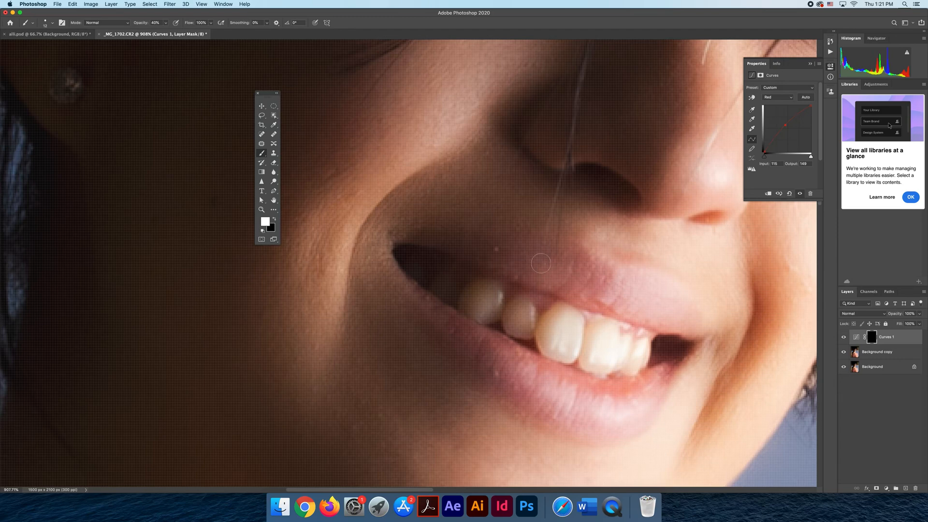
pyautogui.moveTo(549, 268); pyautogui.dragTo(564, 272)
pyautogui.click(52, 23)
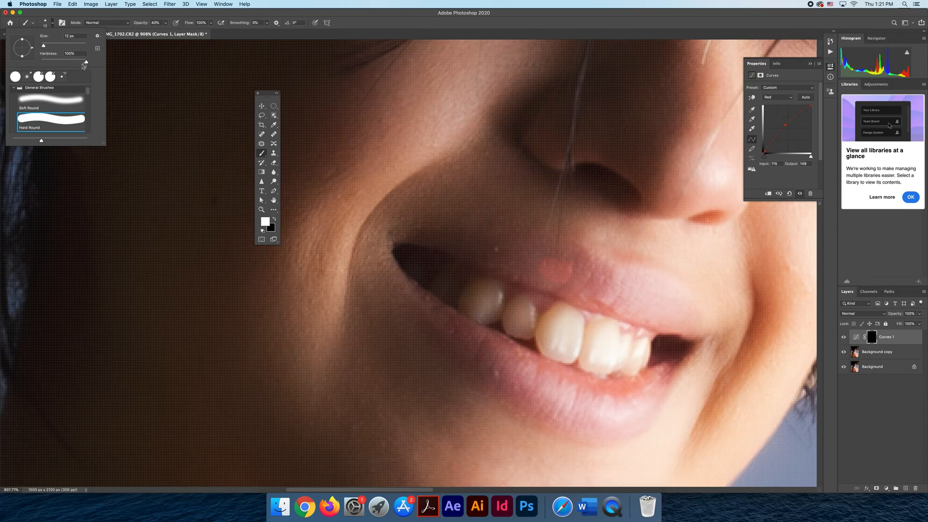
pyautogui.moveTo(86, 62); pyautogui.dragTo(36, 60)
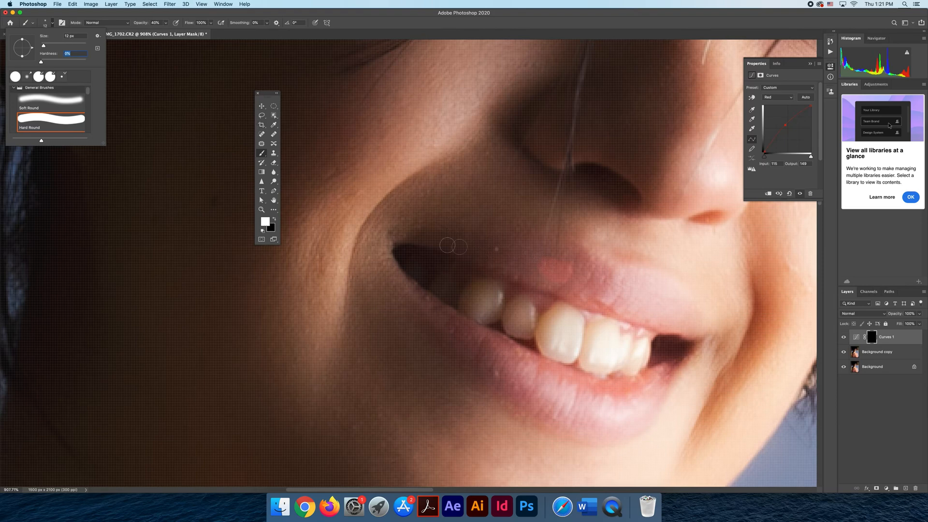
# - Paint white over the upper and lower lips on the Curves 1 mask with the soft brush, adjusting its size along the edges
pyautogui.click(545, 265)
pyautogui.press(']')
pyautogui.press(']')
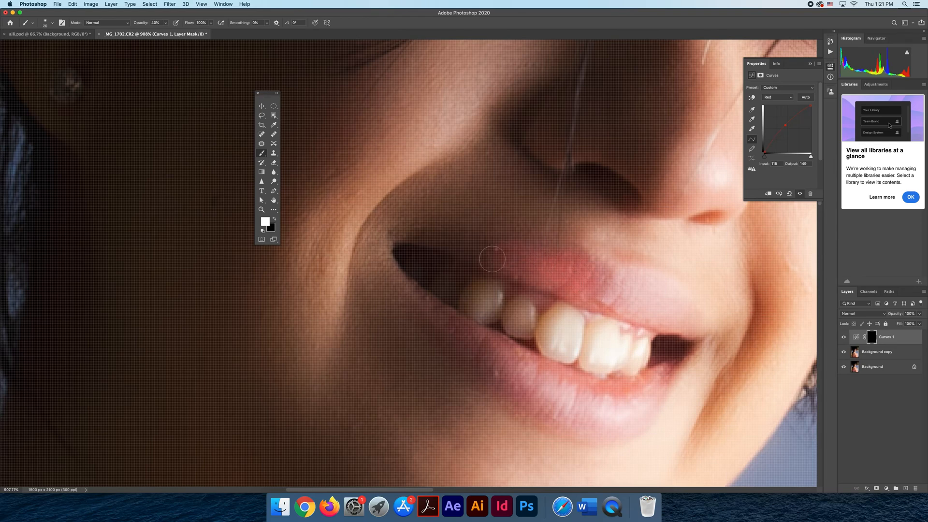
pyautogui.press(']')
pyautogui.moveTo(623, 296)
pyautogui.mouseDown()
pyautogui.moveTo(601, 283)
pyautogui.moveTo(669, 306)
pyautogui.moveTo(635, 296)
pyautogui.mouseUp()
pyautogui.press('[')
pyautogui.press('[')
pyautogui.press('[')
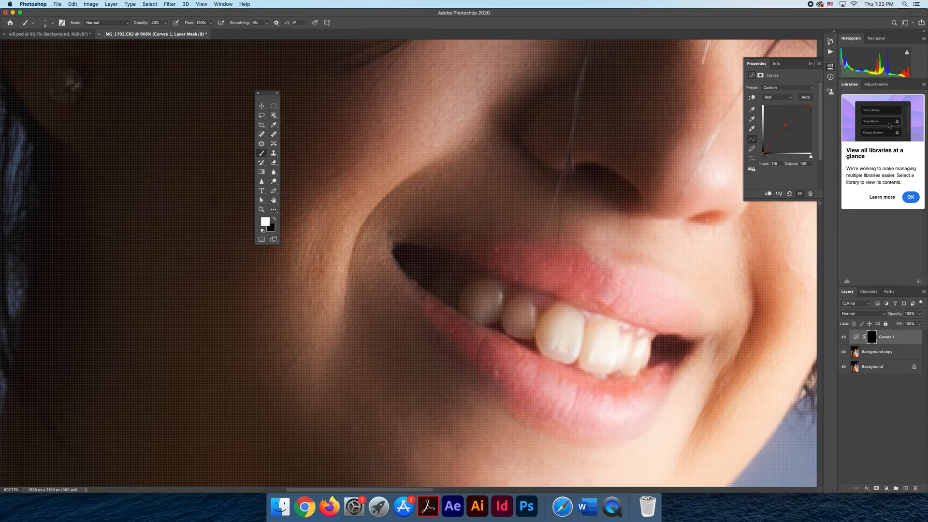
# - Compare the lips with and without the Curves 1 layer, and view the whole photo
pyautogui.click(843, 338)
pyautogui.click(843, 338)
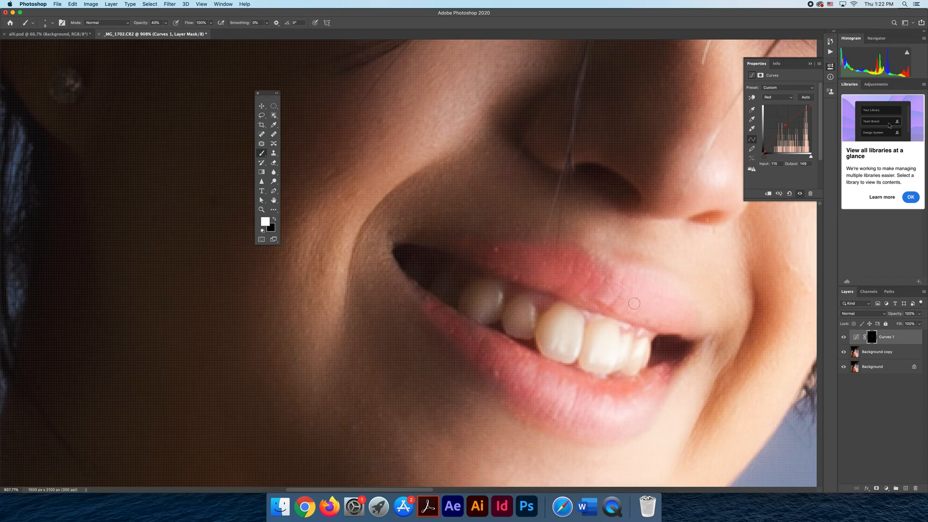
pyautogui.press('super+0')
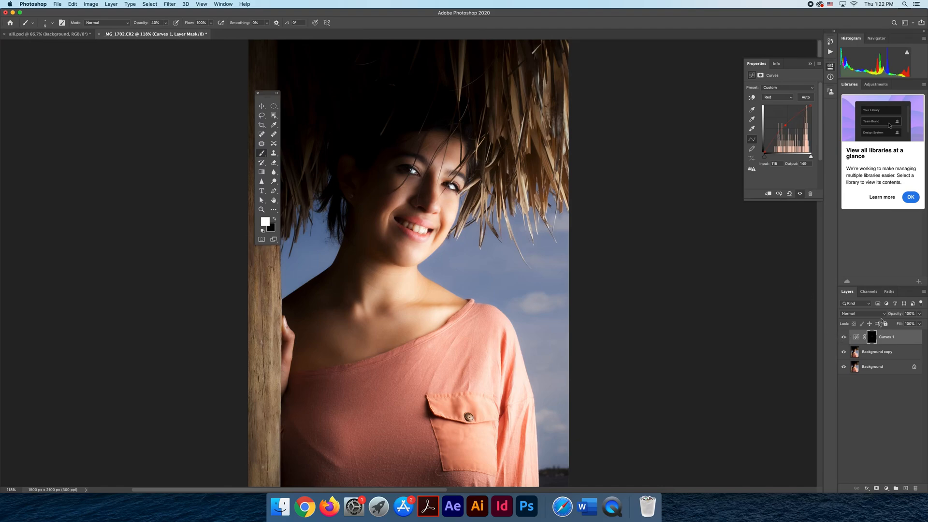
# - Lower the Curves 1 layer's opacity to 38% while checking the lips up close
pyautogui.moveTo(895, 315); pyautogui.dragTo(863, 322)
pyautogui.moveTo(386, 206); pyautogui.dragTo(431, 286)
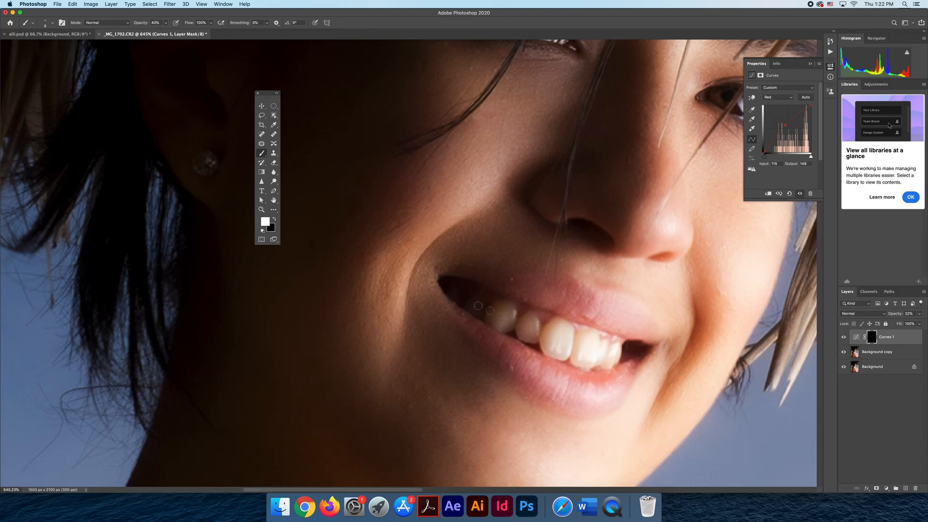
pyautogui.click(896, 316)
pyautogui.moveTo(897, 317)
pyautogui.mouseDown()
pyautogui.moveTo(926, 318)
pyautogui.moveTo(892, 325)
pyautogui.moveTo(906, 322)
pyautogui.mouseUp()
pyautogui.press('super+minus')
pyautogui.press('super+minus')
pyautogui.press('super+minus')
pyautogui.press('super+minus')
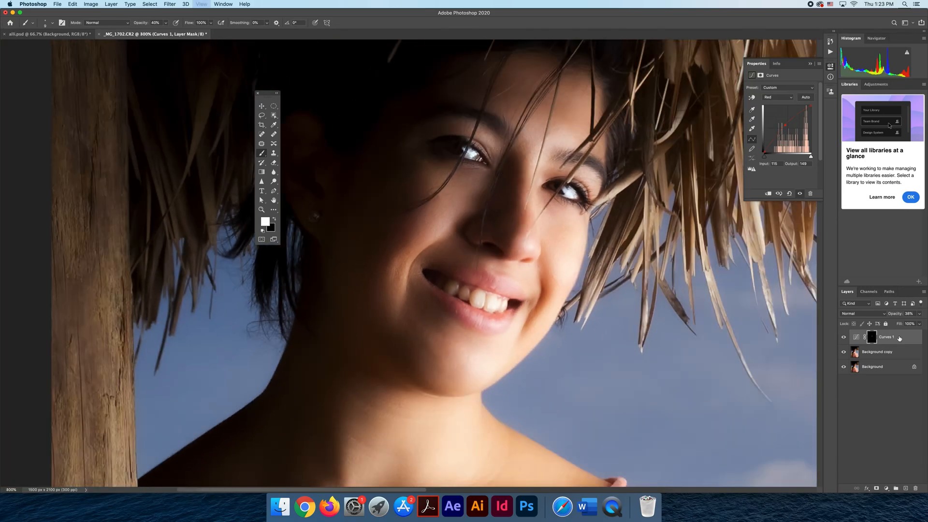
pyautogui.press('super+minus')
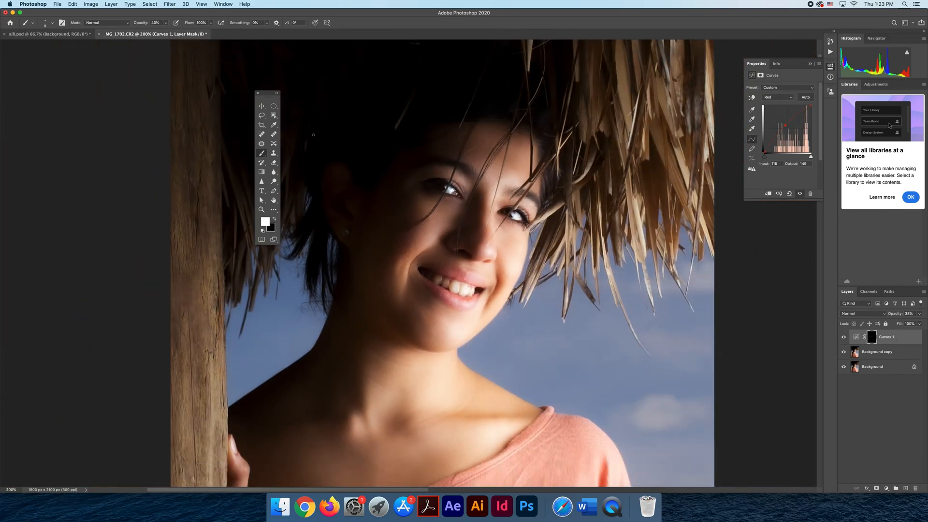
# - Compare _MG_1702.CR2 with alli.psd, checking alli.psd with and without its Hue/Saturation 1 layer
pyautogui.click(70, 35)
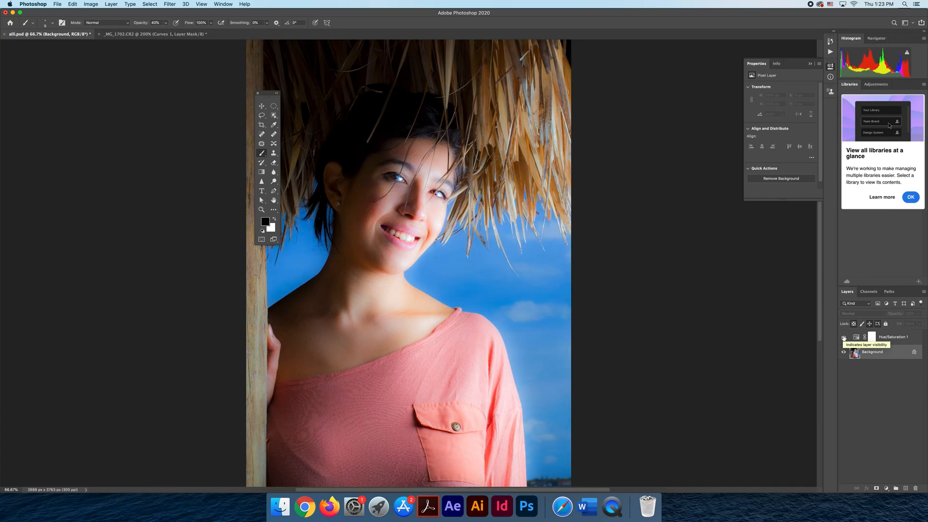
pyautogui.click(844, 338)
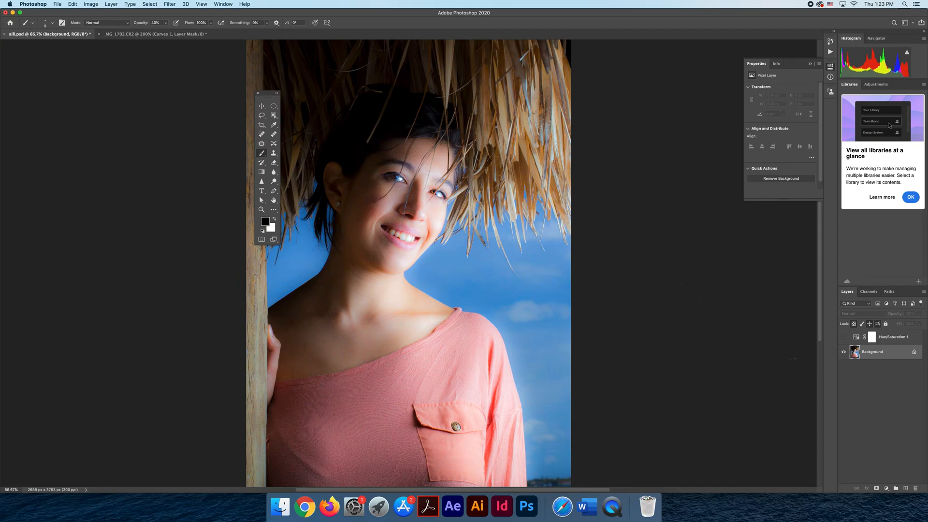
pyautogui.click(844, 337)
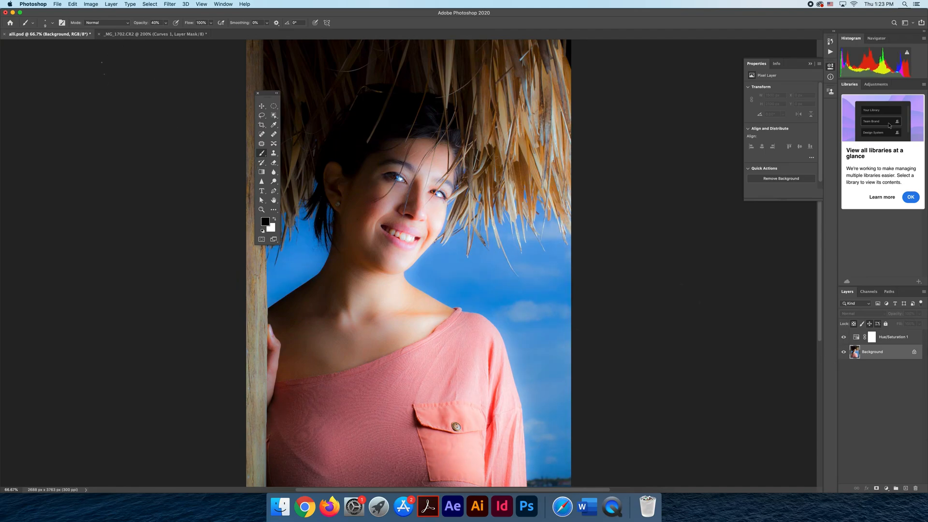
pyautogui.click(149, 34)
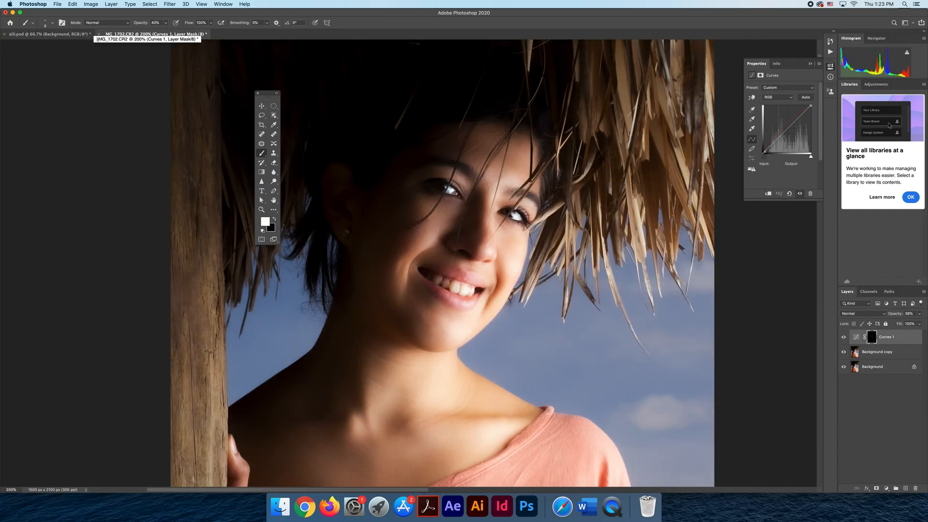
pyautogui.click(56, 34)
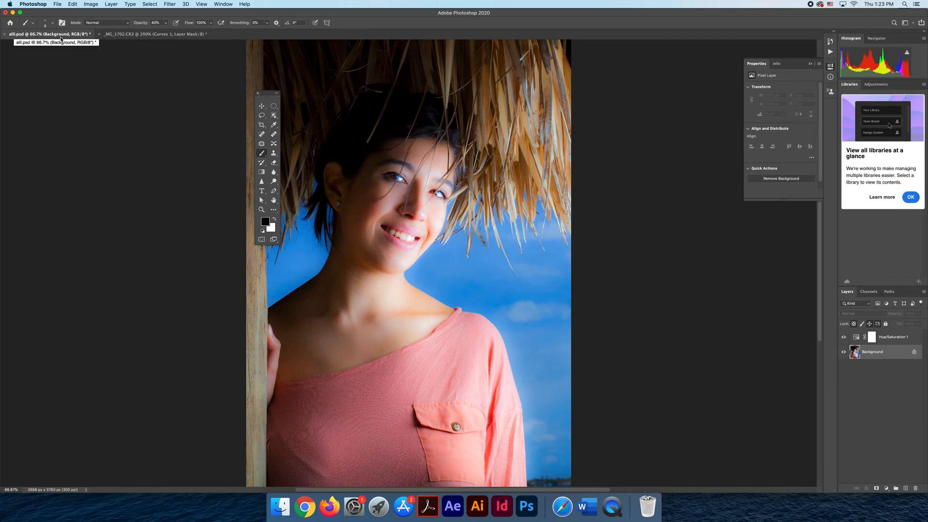
pyautogui.click(124, 34)
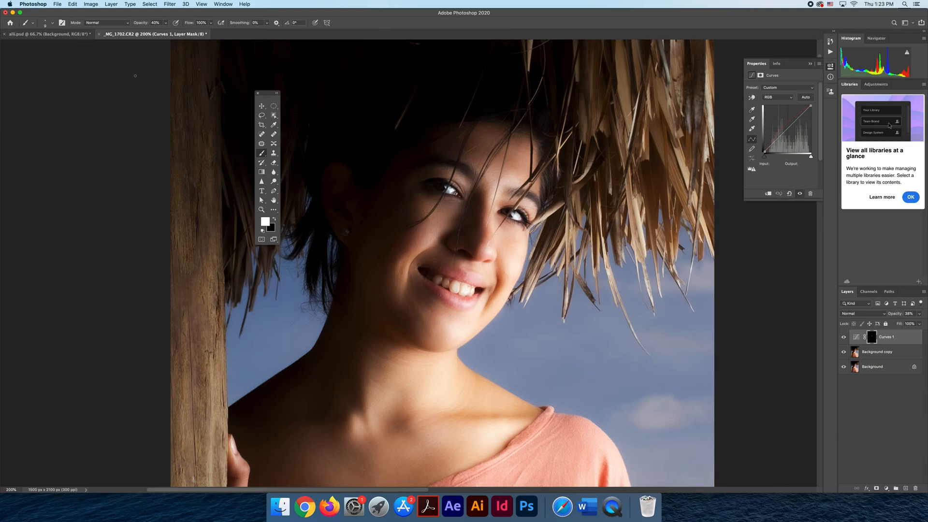
pyautogui.press('super+0')
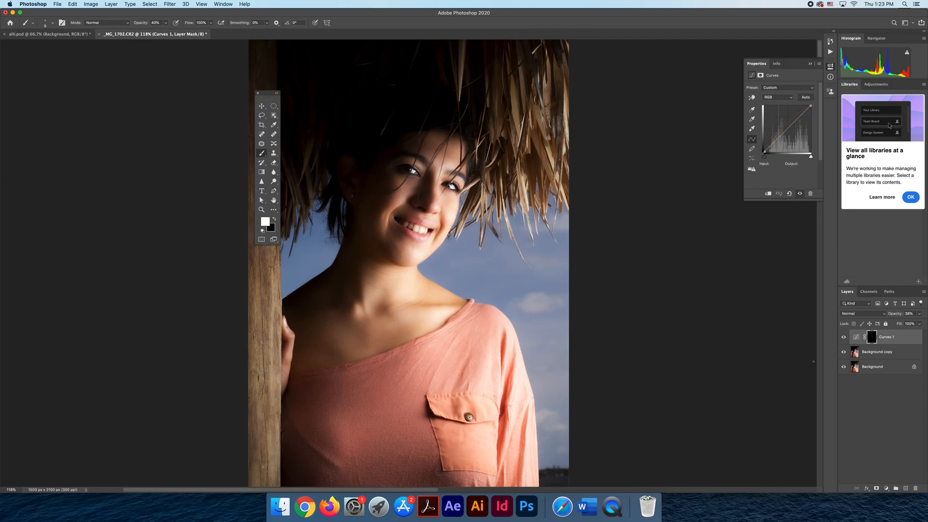
# - Add a Levels adjustment layer above Background copy and set its midtone level to 1.65
pyautogui.click(893, 353)
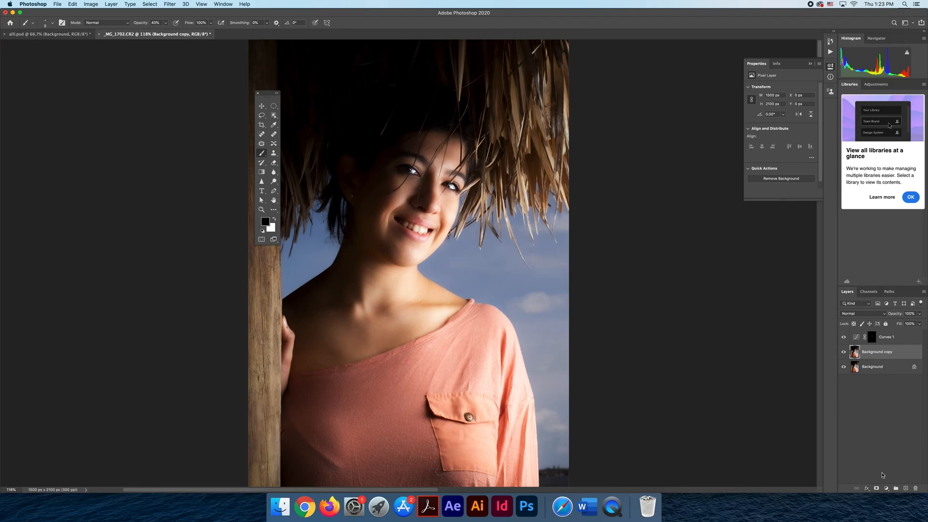
pyautogui.click(887, 488)
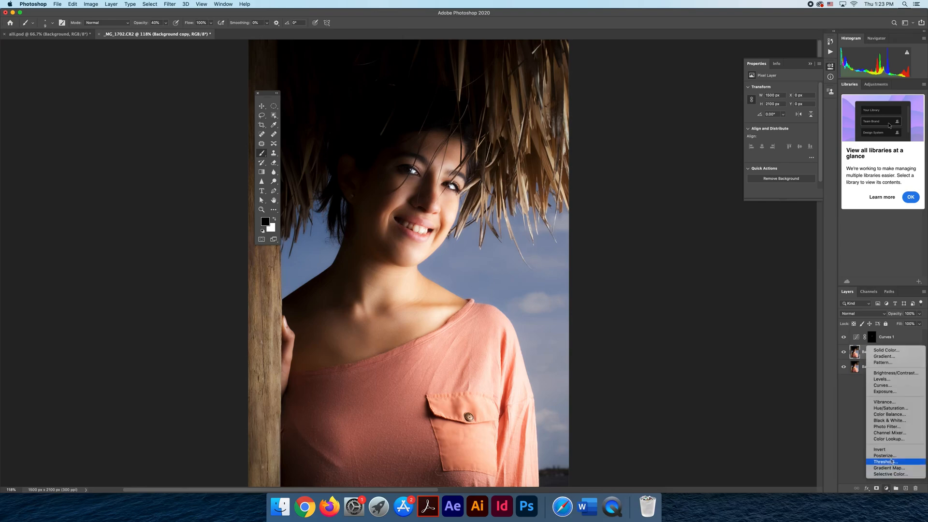
pyautogui.click(897, 380)
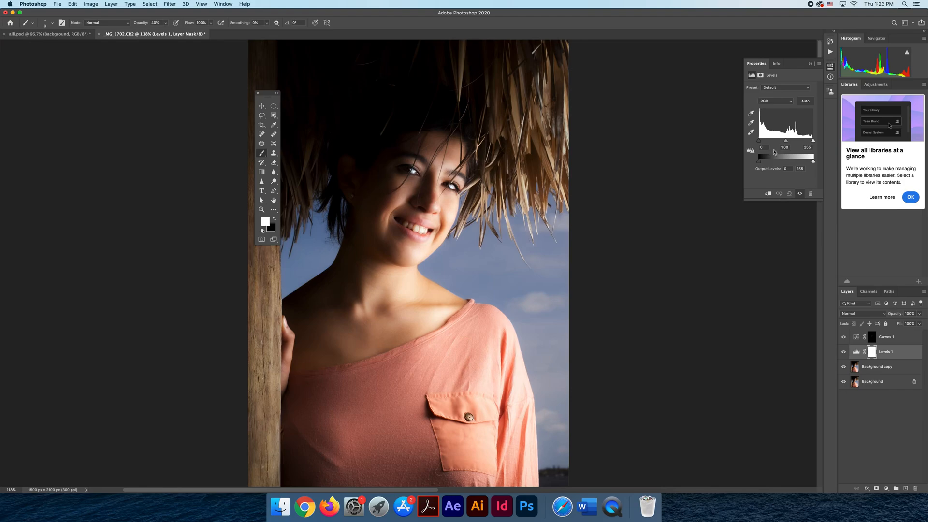
pyautogui.moveTo(786, 142); pyautogui.dragTo(777, 144)
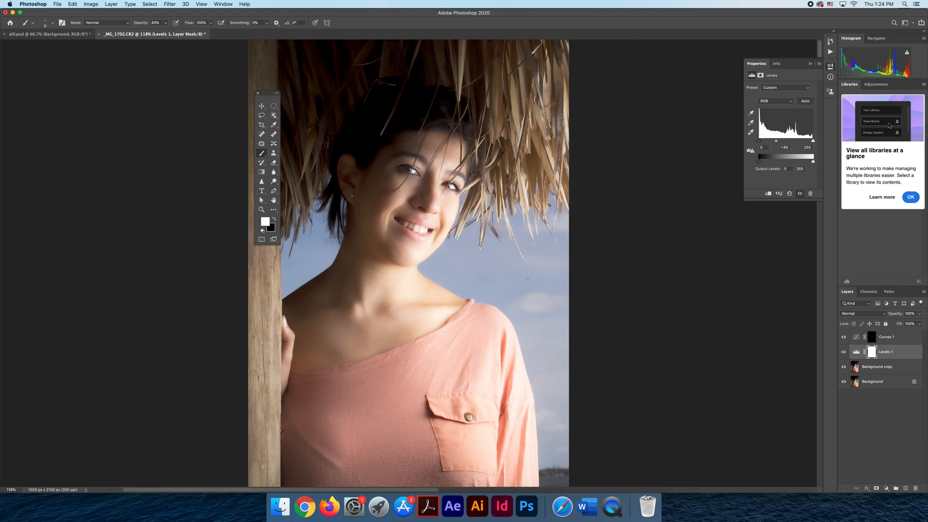
# - Paint black over the woman on the Levels 1 mask with a 400 px brush, and compare the result with alli.psd
pyautogui.press('x')
pyautogui.press(']')
pyautogui.press(']')
pyautogui.press(']')
pyautogui.press(']')
pyautogui.press(']')
pyautogui.press(']')
pyautogui.press(']')
pyautogui.press(']')
pyautogui.press(']')
pyautogui.press(']')
pyautogui.press(']')
pyautogui.press(']')
pyautogui.press(']')
pyautogui.press(']')
pyautogui.press('[')
pyautogui.press('[')
pyautogui.press('[')
pyautogui.press(']')
pyautogui.moveTo(434, 139)
pyautogui.mouseDown()
pyautogui.moveTo(410, 224)
pyautogui.moveTo(429, 169)
pyautogui.moveTo(392, 239)
pyautogui.moveTo(385, 160)
pyautogui.moveTo(391, 282)
pyautogui.moveTo(396, 303)
pyautogui.moveTo(479, 343)
pyautogui.moveTo(483, 379)
pyautogui.moveTo(379, 306)
pyautogui.moveTo(332, 335)
pyautogui.moveTo(338, 324)
pyautogui.moveTo(316, 340)
pyautogui.moveTo(314, 331)
pyautogui.moveTo(320, 410)
pyautogui.moveTo(352, 469)
pyautogui.moveTo(468, 343)
pyautogui.moveTo(486, 383)
pyautogui.moveTo(492, 444)
pyautogui.moveTo(499, 469)
pyautogui.moveTo(501, 443)
pyautogui.moveTo(505, 467)
pyautogui.moveTo(395, 379)
pyautogui.moveTo(318, 423)
pyautogui.moveTo(317, 460)
pyautogui.moveTo(323, 402)
pyautogui.moveTo(428, 321)
pyautogui.mouseUp()
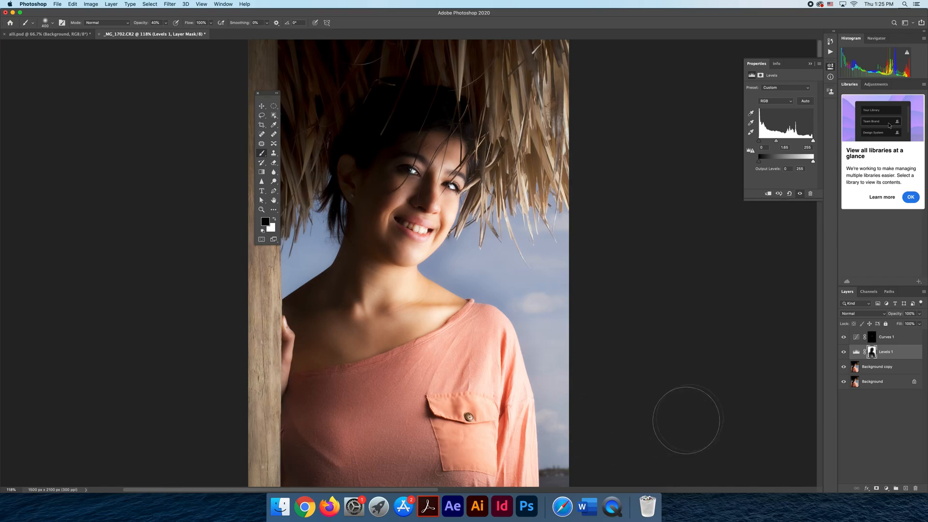
pyautogui.click(31, 35)
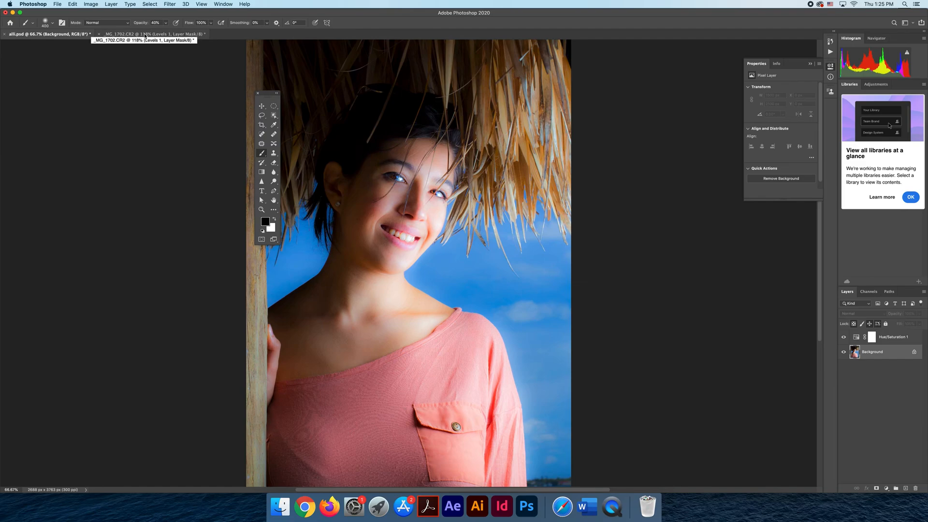
pyautogui.click(145, 35)
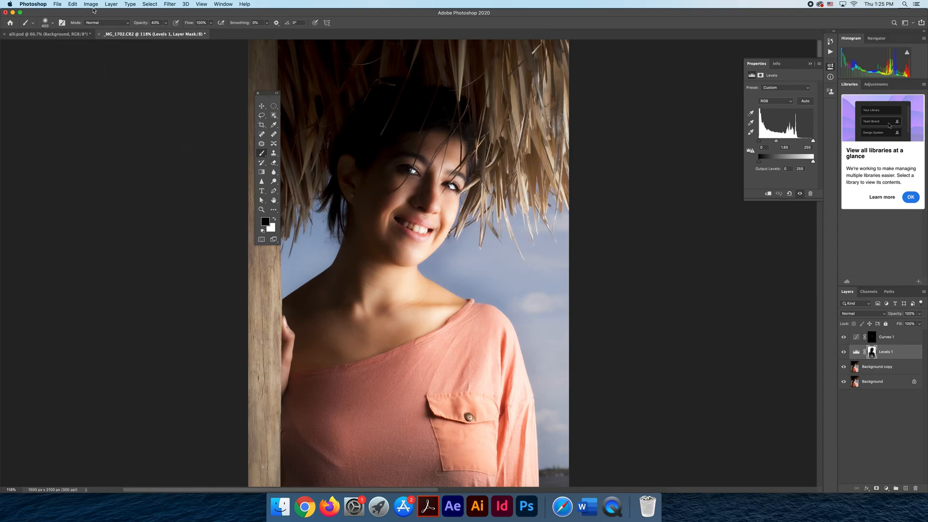
# - Duplicate the image as a new document named alli liquid
pyautogui.click(91, 5)
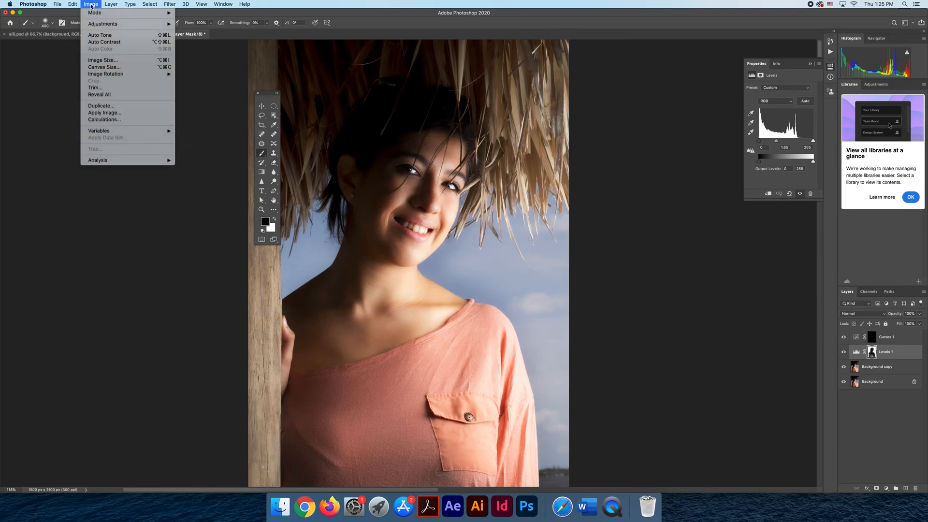
pyautogui.click(96, 106)
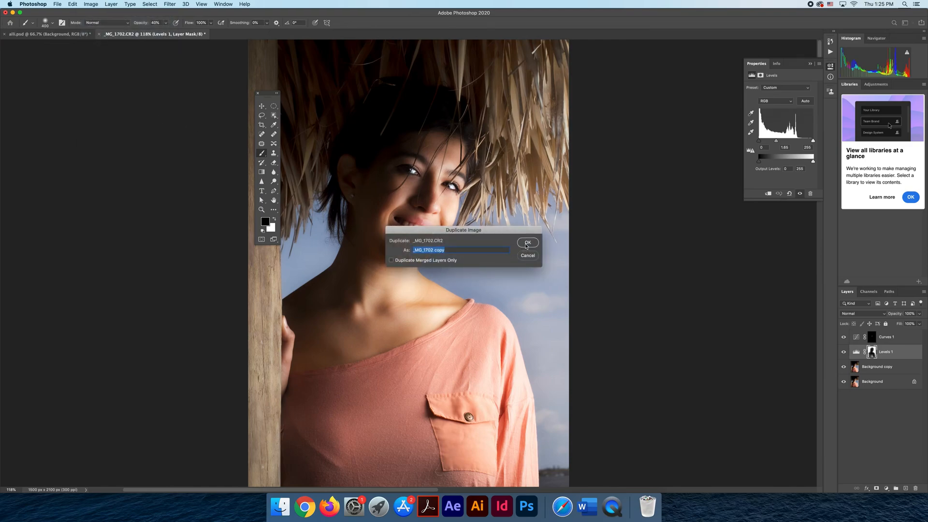
pyautogui.write('alli liquid')
pyautogui.press('Return')
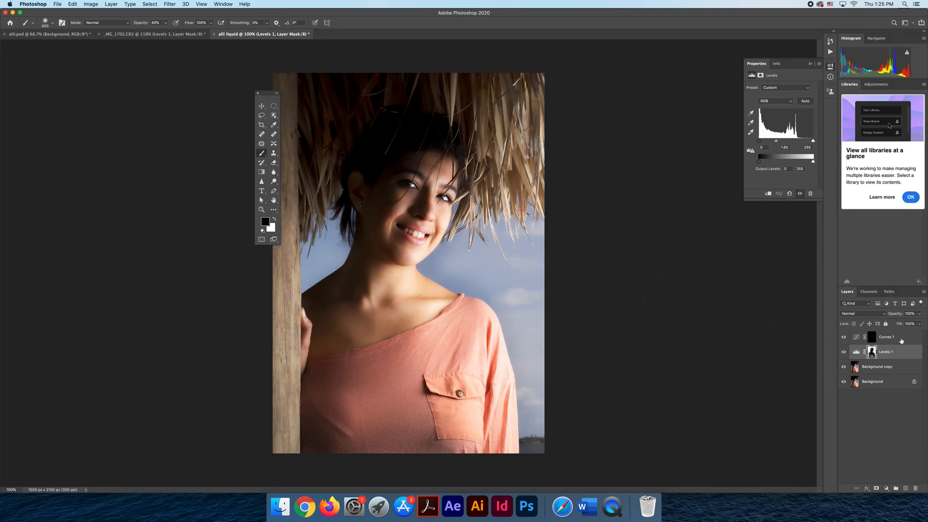
# - Merge all layers of alli liquid, from Curves 1 down to Background, into one
pyautogui.click(901, 341)
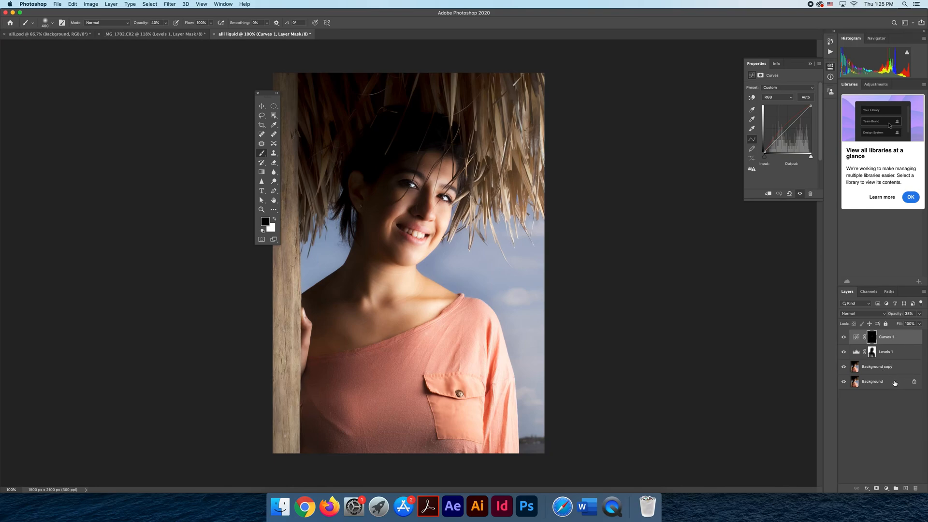
pyautogui.keyDown('shift'); pyautogui.click(895, 383); pyautogui.keyUp('shift')
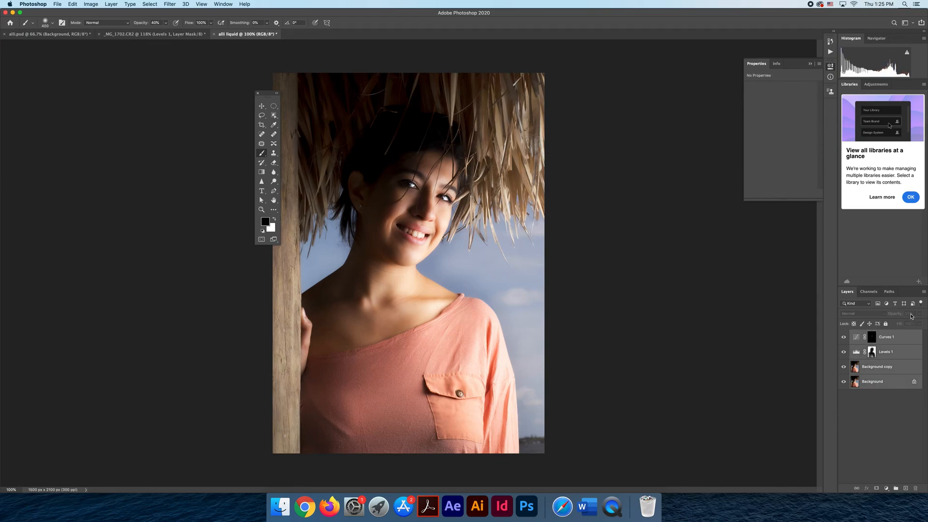
pyautogui.click(924, 293)
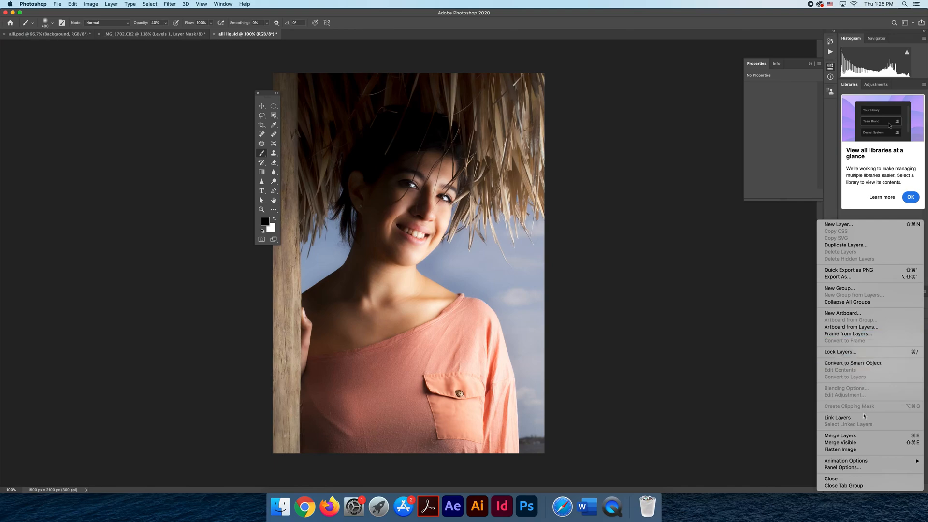
pyautogui.click(859, 437)
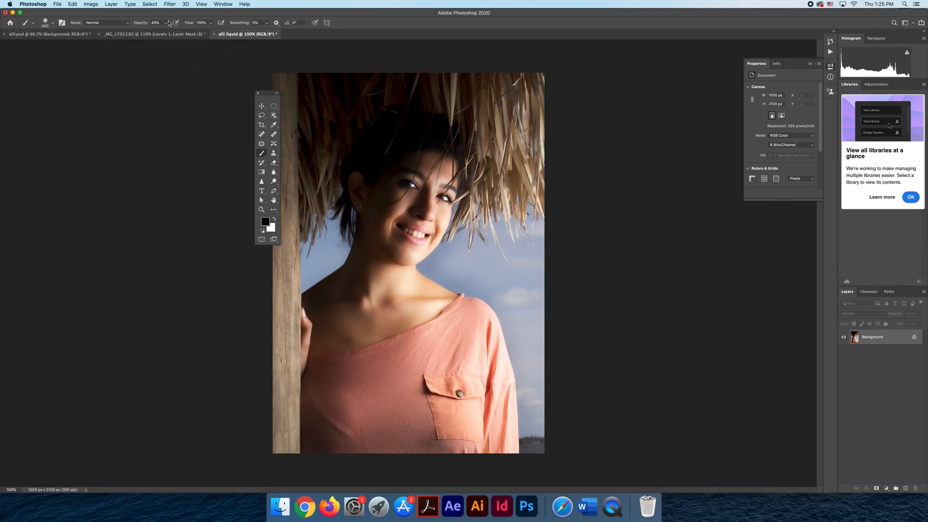
# - Start the Liquify filter and push the jawline slightly with the Forward Warp tool at brush size 250
pyautogui.click(169, 4)
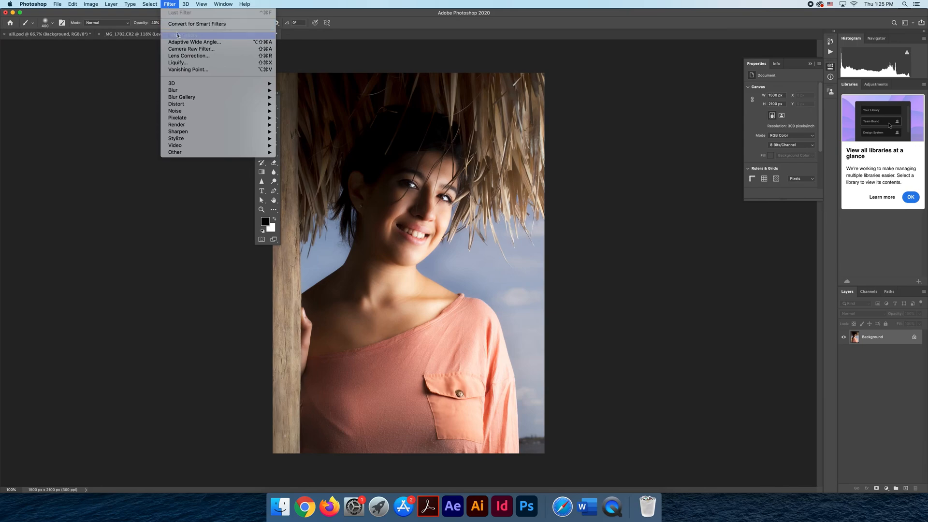
pyautogui.click(178, 63)
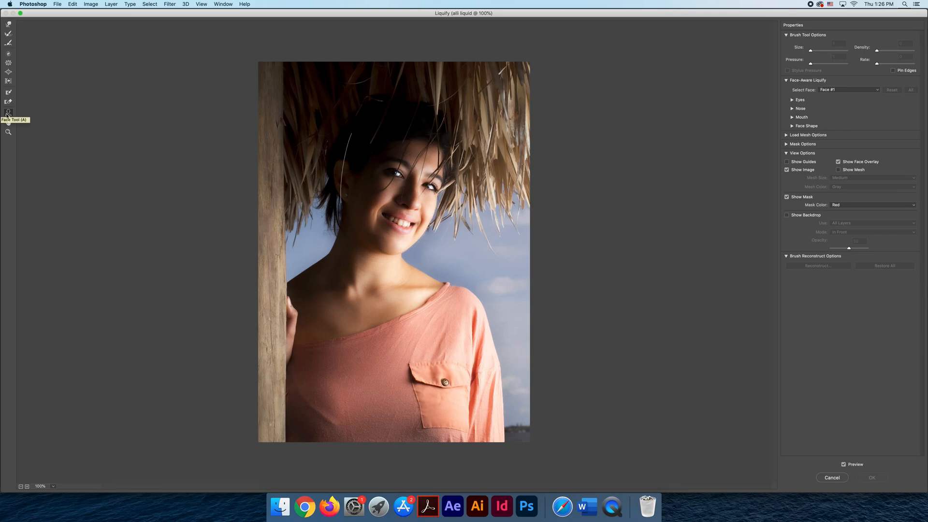
pyautogui.click(8, 25)
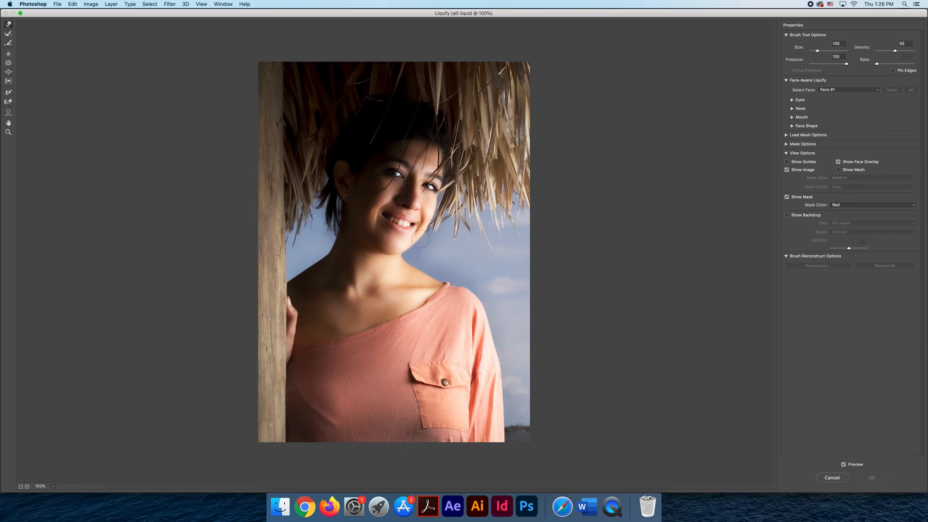
pyautogui.press(']')
pyautogui.press(']')
pyautogui.press(']')
pyautogui.press(']')
pyautogui.press(']')
pyautogui.press(']')
pyautogui.moveTo(427, 239); pyautogui.dragTo(428, 238)
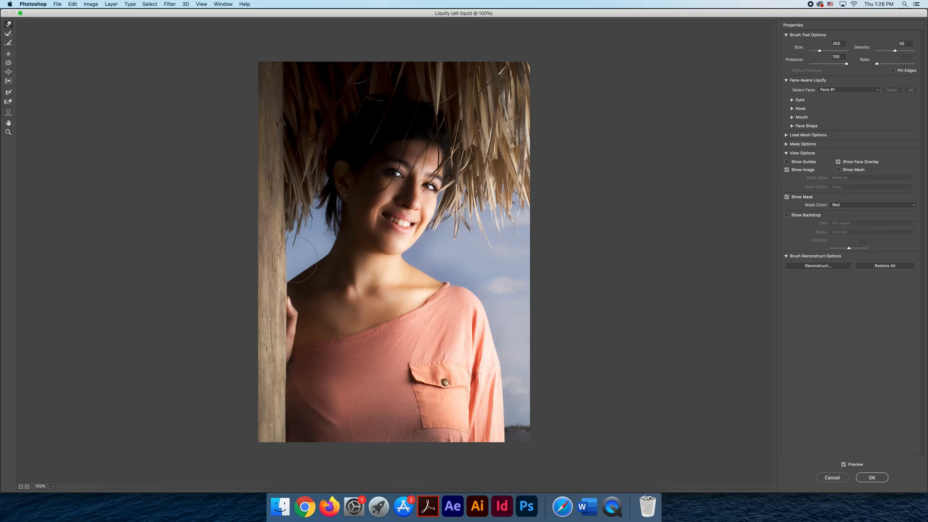
# - Shrink the nose slightly with the Pucker tool in Liquify and enlarge its brush
pyautogui.click(8, 63)
pyautogui.click(417, 205)
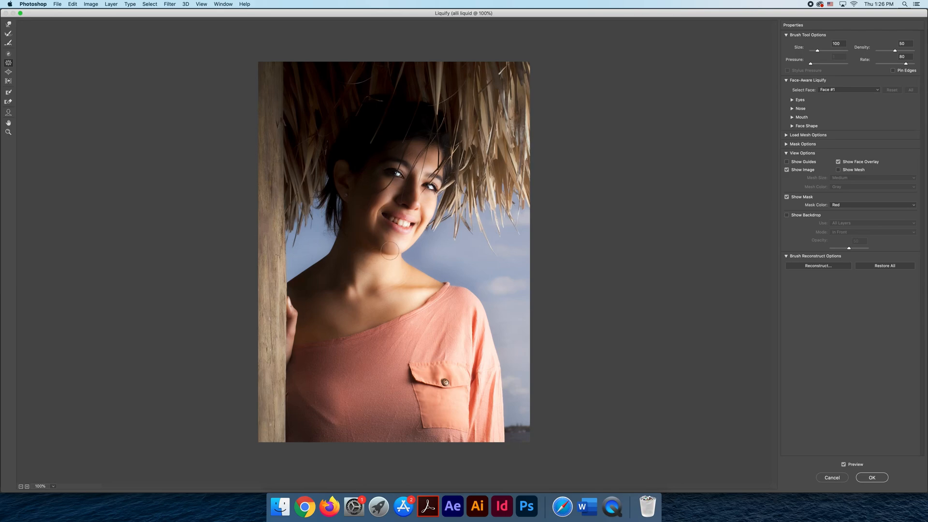
pyautogui.press(']')
pyautogui.press(']')
pyautogui.press(']')
pyautogui.press(']')
pyautogui.press(']')
pyautogui.press(']')
# - Return to the Forward Warp tool with a smaller brush and apply the Liquify changes
pyautogui.click(8, 23)
pyautogui.press('[')
pyautogui.press('[')
pyautogui.press('[')
pyautogui.click(872, 477)
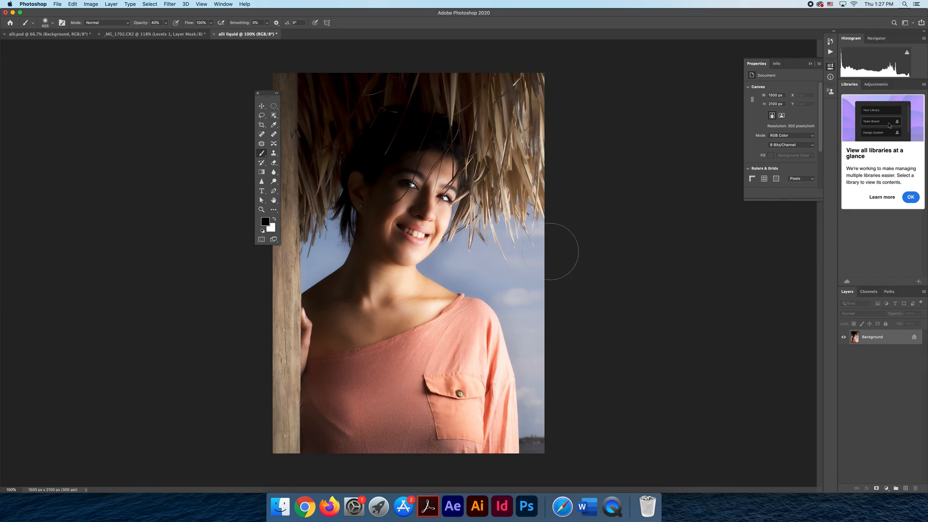
# - Duplicate the merged Background layer in alli liquid
pyautogui.press('z')
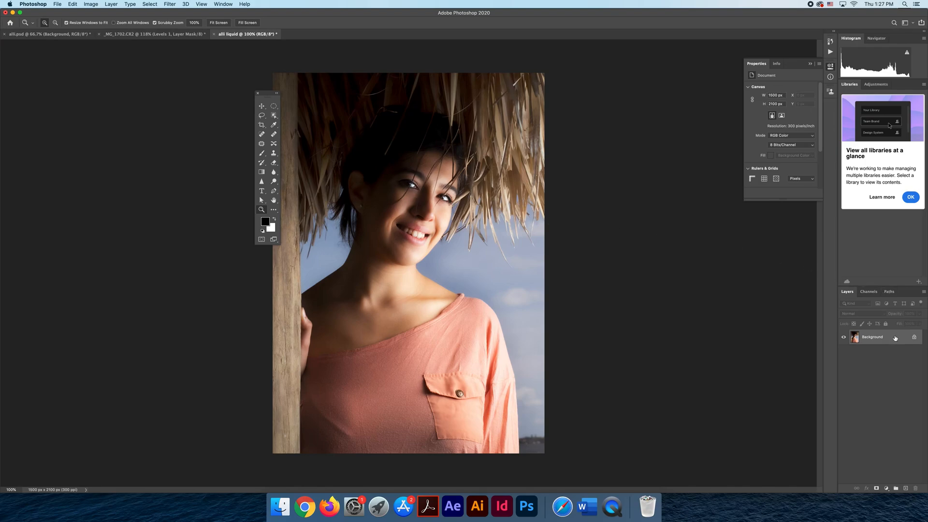
pyautogui.moveTo(895, 338); pyautogui.dragTo(905, 486)
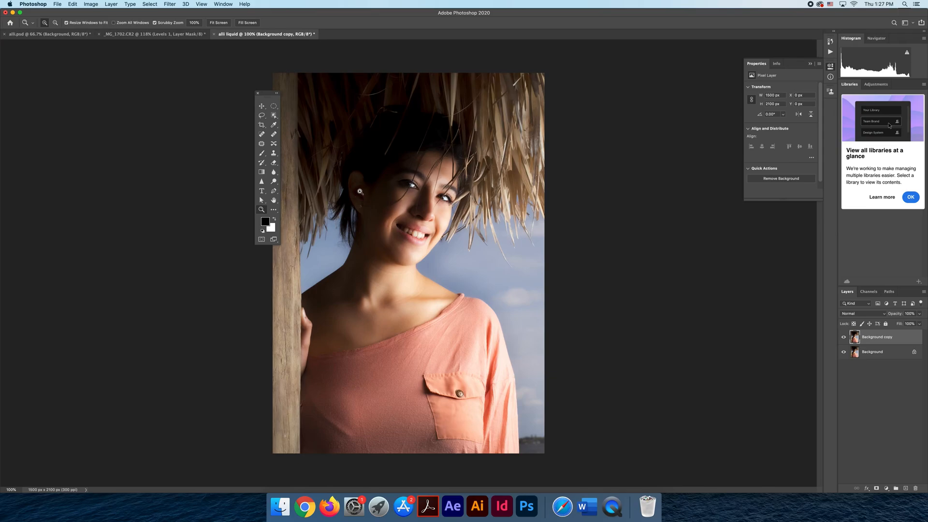
# - Start the Unsharp Mask filter on the Background copy layer, centre its preview on the eye, and uncover the face in the image
pyautogui.moveTo(367, 165); pyautogui.dragTo(394, 217)
pyautogui.press('b')
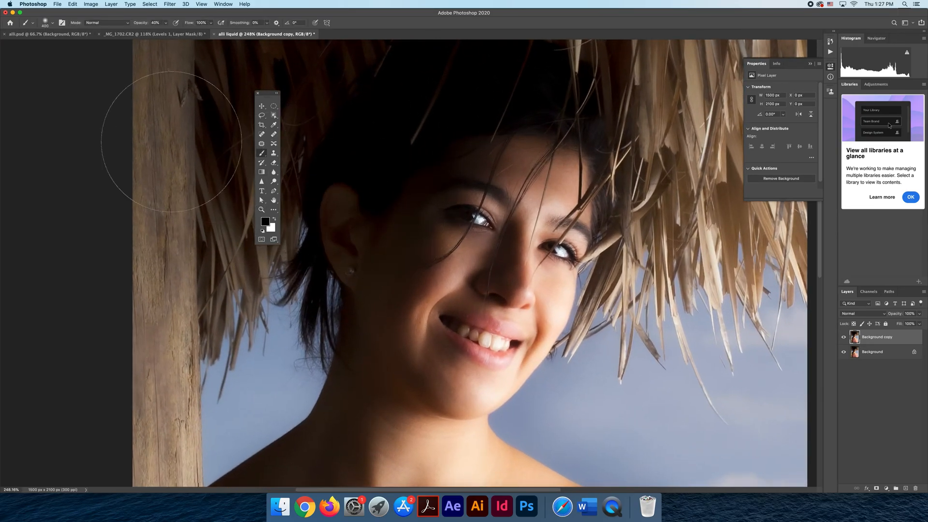
pyautogui.click(169, 5)
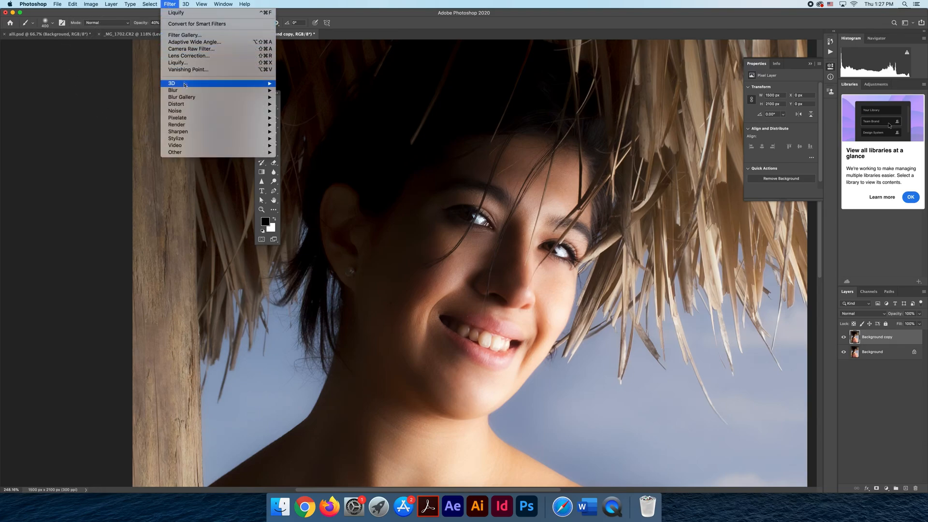
pyautogui.moveTo(199, 132)
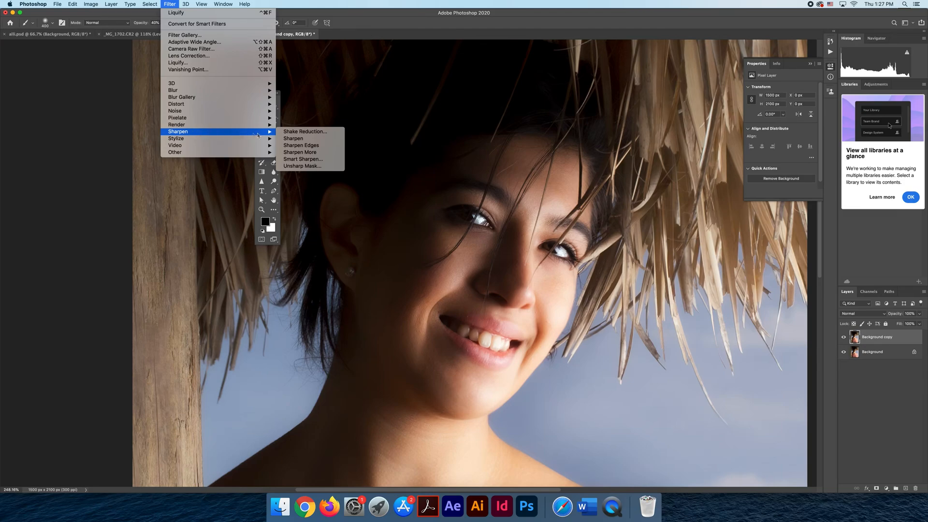
pyautogui.click(308, 167)
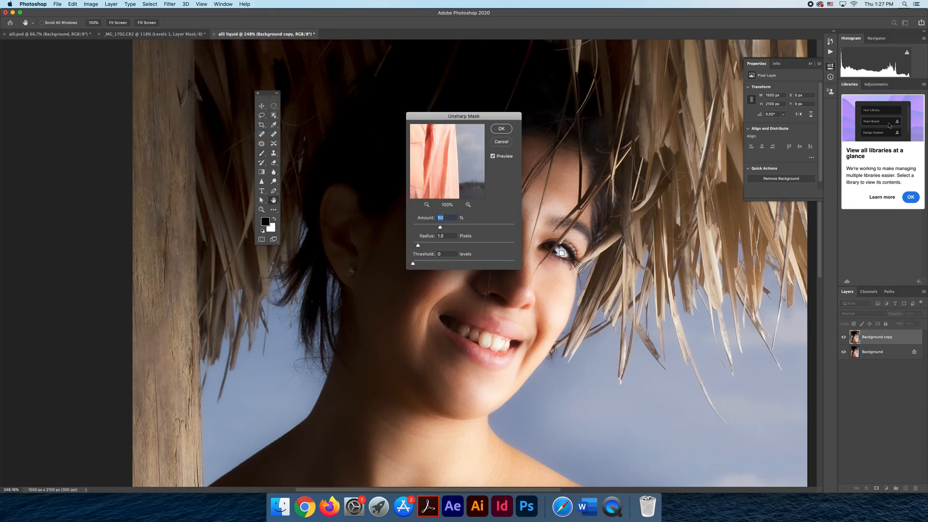
pyautogui.click(562, 253)
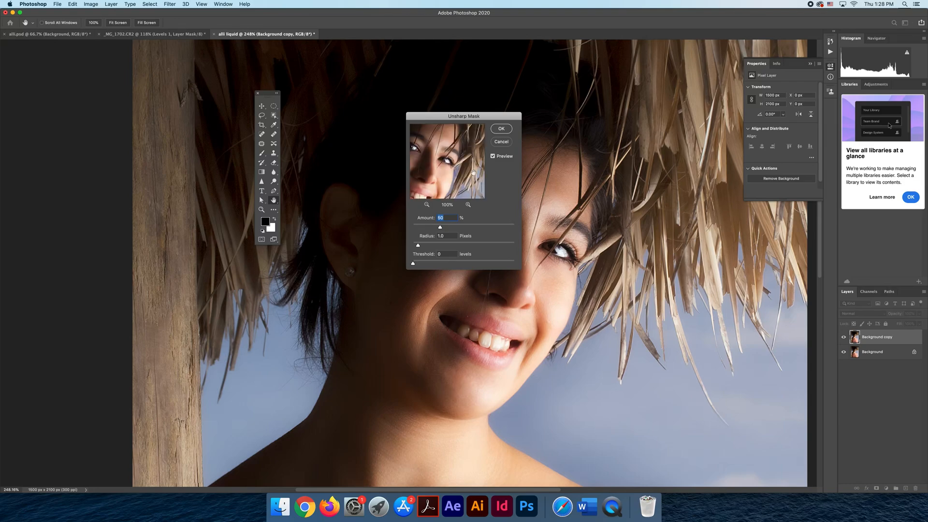
pyautogui.moveTo(458, 117); pyautogui.dragTo(650, 184)
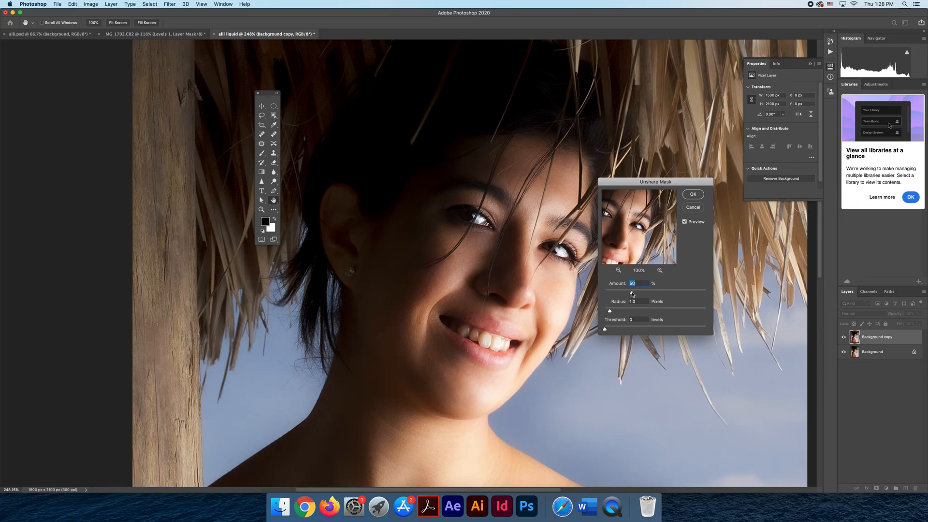
# - Apply Unsharp Mask with an Amount of 246%, a Radius of 1.5 pixels and a Threshold of 28 levels
pyautogui.moveTo(632, 293); pyautogui.dragTo(679, 292)
pyautogui.moveTo(612, 314); pyautogui.dragTo(637, 330)
pyautogui.moveTo(637, 331); pyautogui.dragTo(636, 331)
pyautogui.click(535, 241)
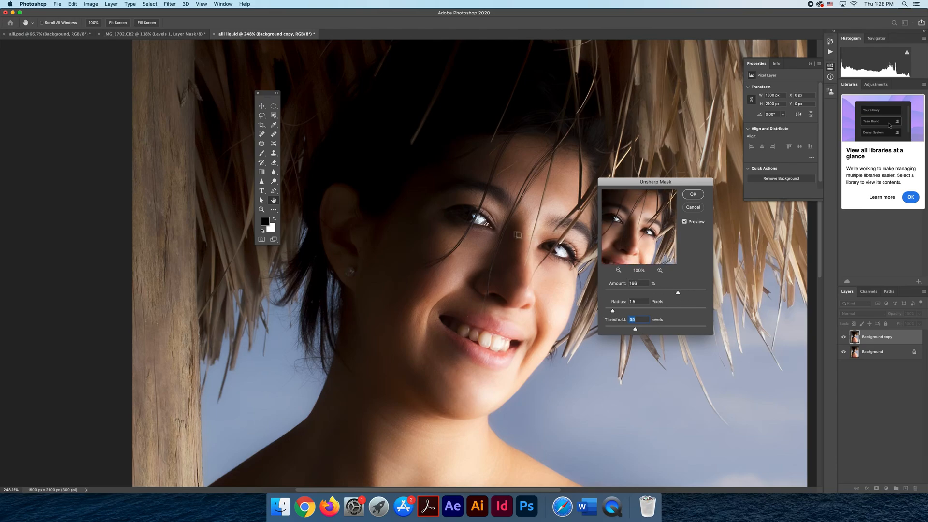
pyautogui.click(501, 222)
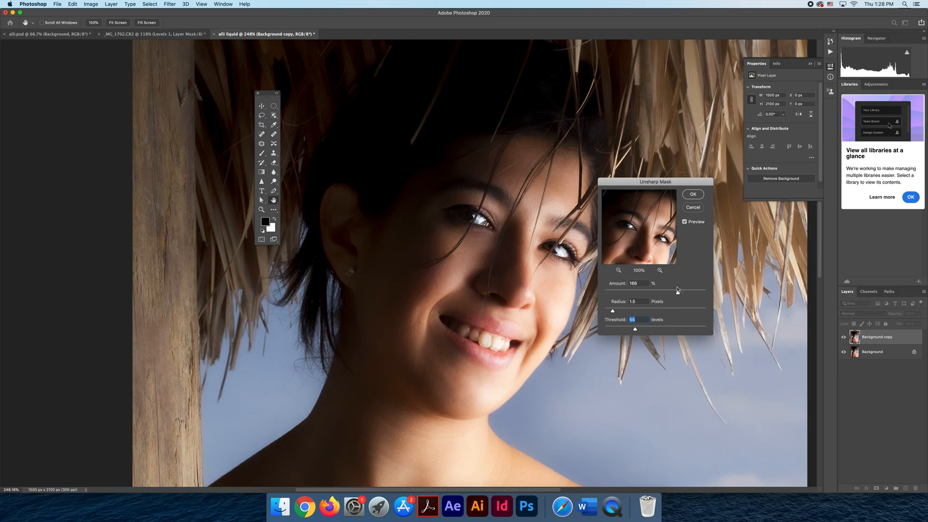
pyautogui.moveTo(679, 293); pyautogui.dragTo(693, 293)
pyautogui.moveTo(636, 330); pyautogui.dragTo(622, 330)
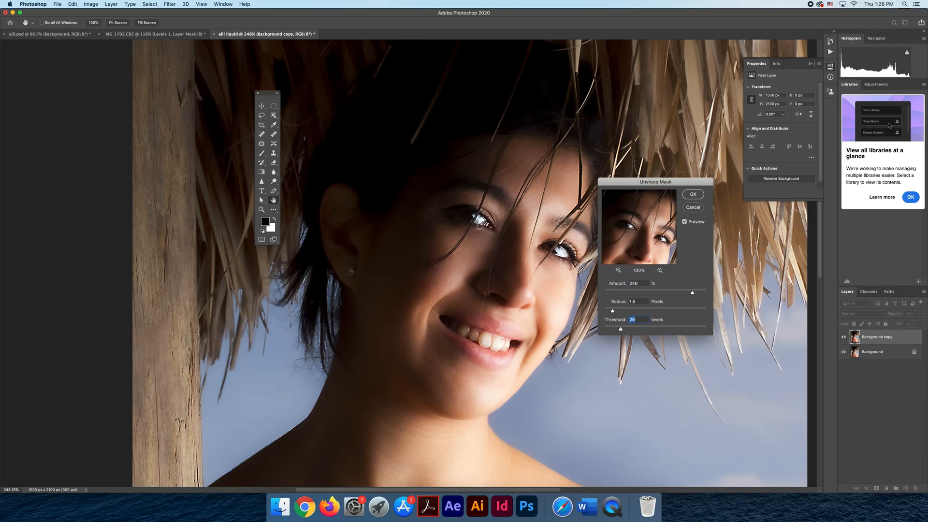
pyautogui.click(480, 222)
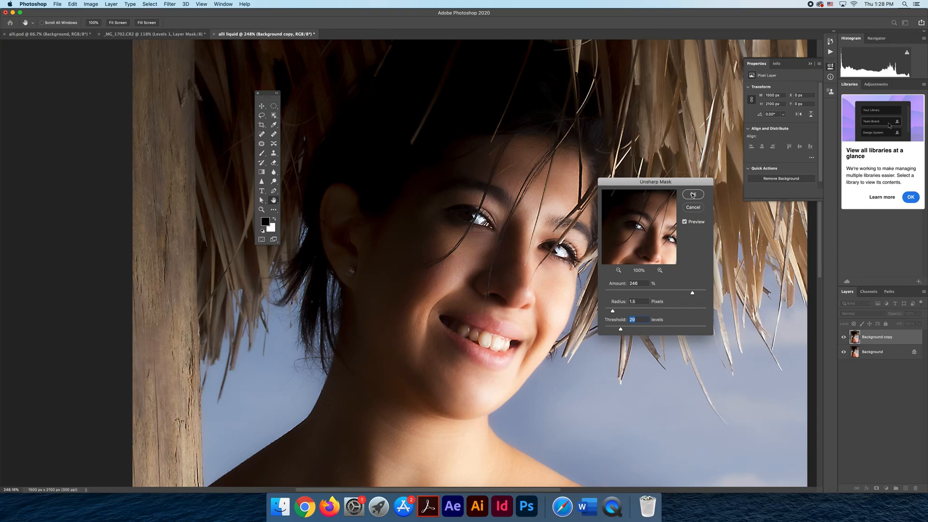
pyautogui.click(692, 194)
pyautogui.press('b')
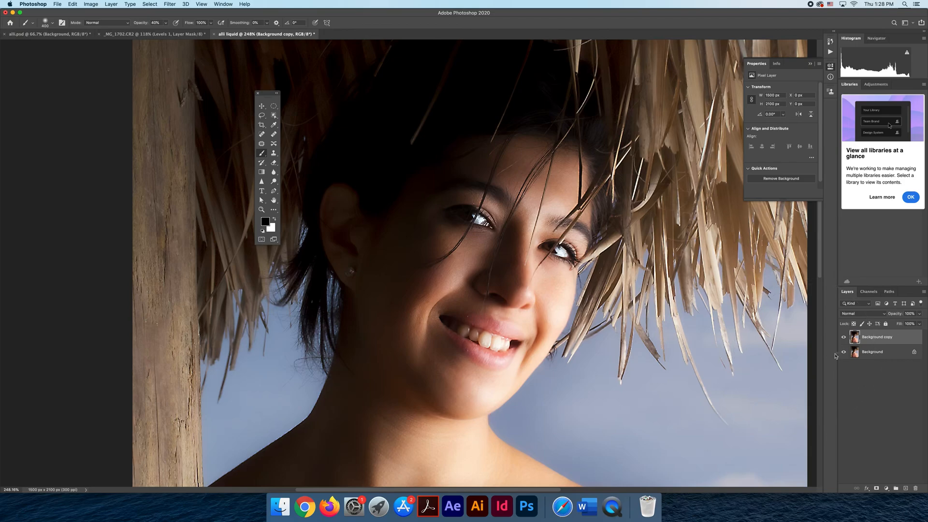
# - Compare the portrait with and without the sharpened Background copy layer
pyautogui.click(844, 338)
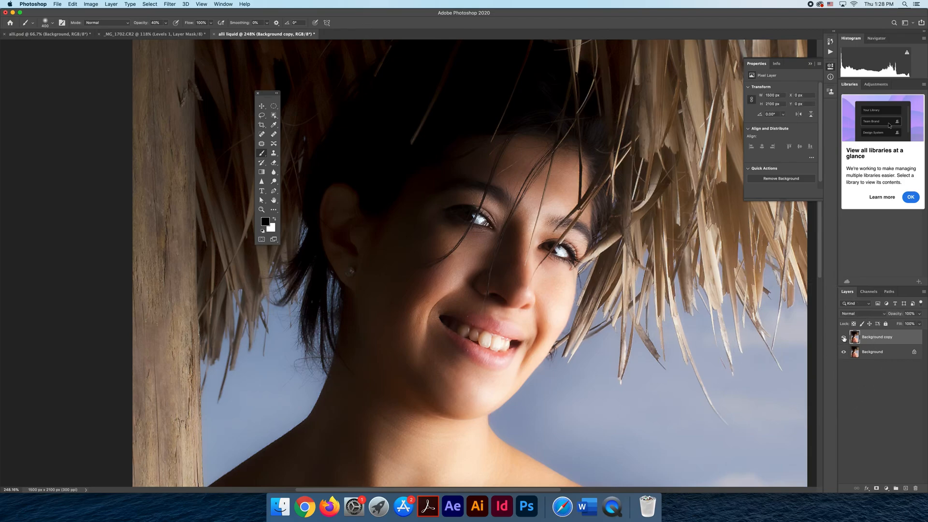
pyautogui.click(844, 338)
pyautogui.click(844, 338)
pyautogui.click(844, 338)
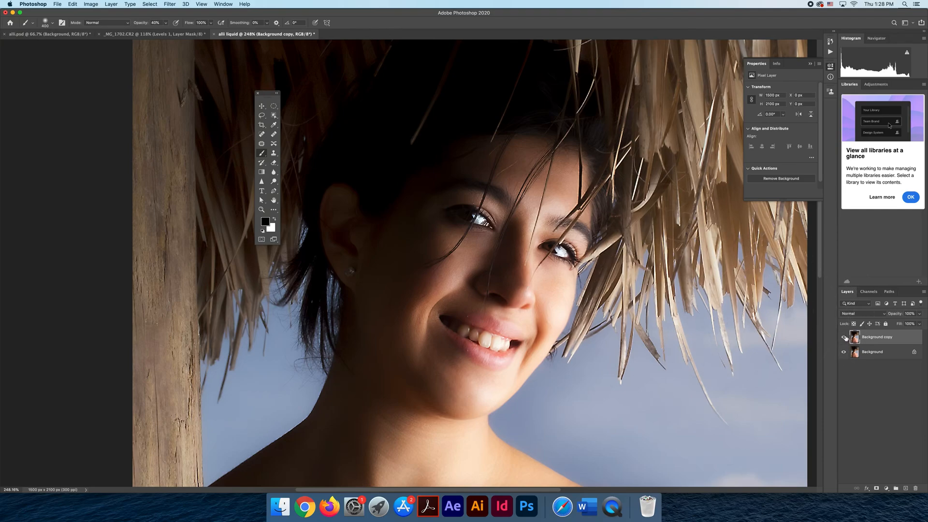
pyautogui.click(844, 338)
pyautogui.click(844, 338)
# - Add a layer mask to Background copy, invert it to black, and make white the foreground colour
pyautogui.click(876, 489)
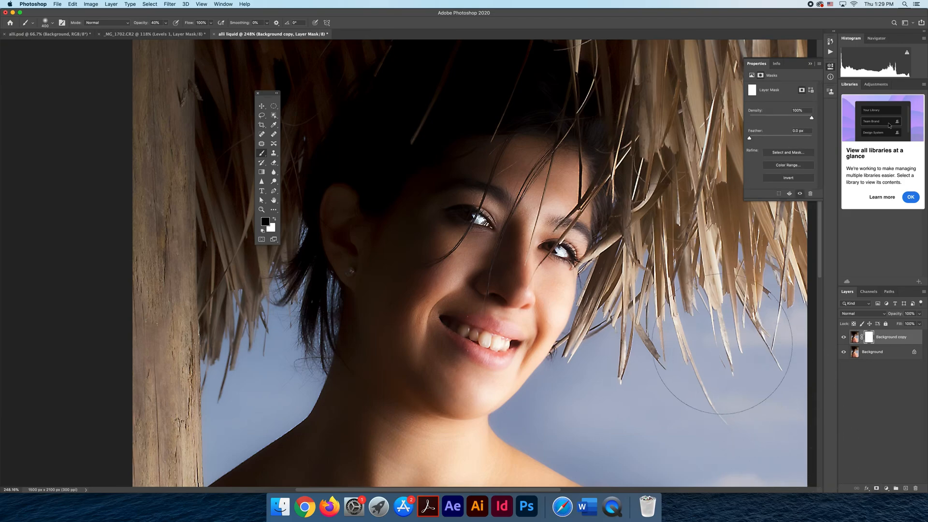
pyautogui.press('super+i')
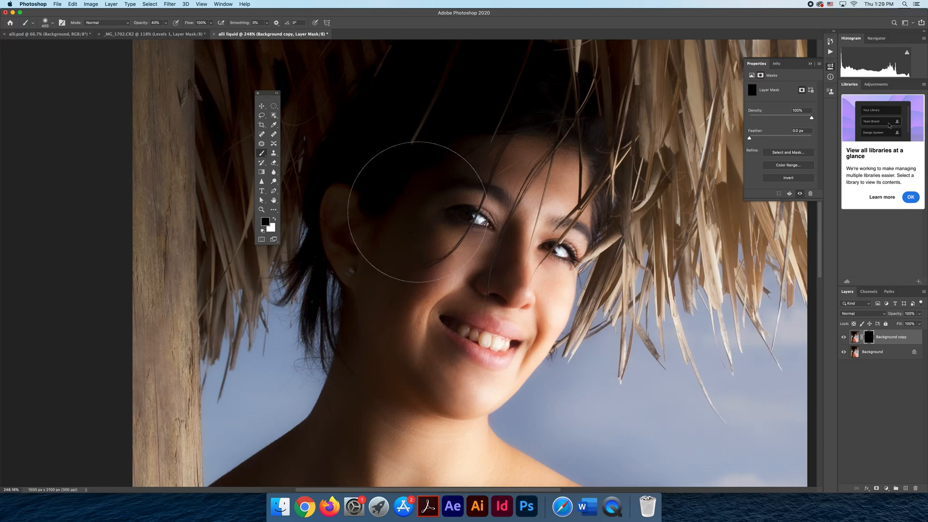
pyautogui.press('x')
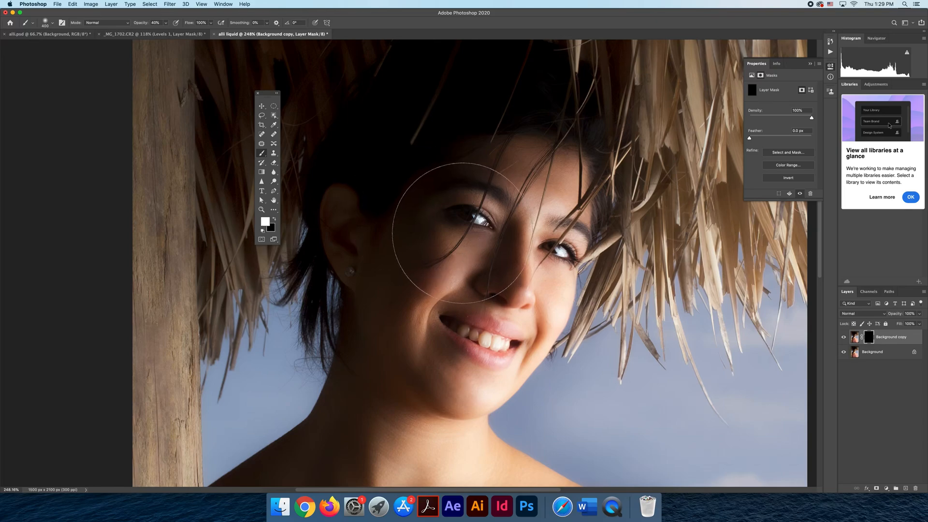
# - Paint white on the Background copy mask over both eyes with a much smaller brush at 100% opacity
pyautogui.press('super+space')
pyautogui.moveTo(439, 181)
pyautogui.mouseDown()
pyautogui.moveTo(444, 199)
pyautogui.moveTo(555, 303)
pyautogui.mouseUp()
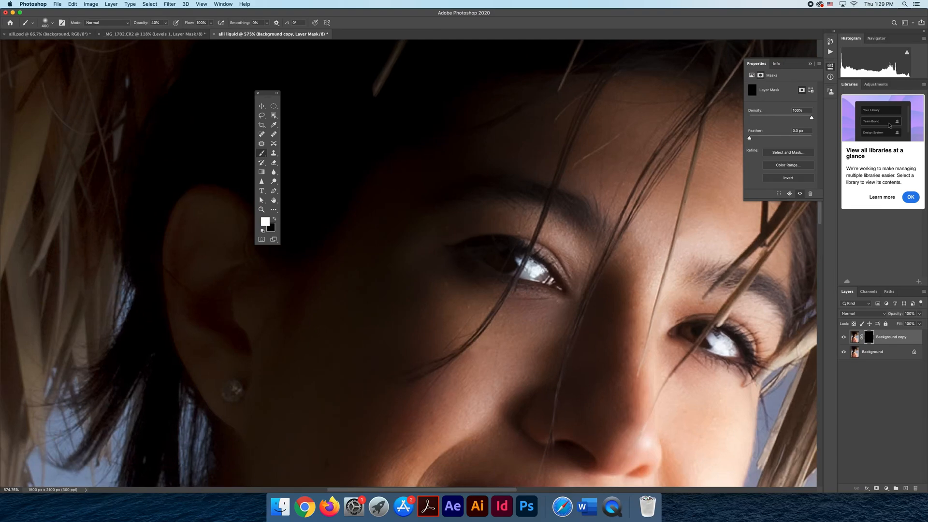
pyautogui.press('[')
pyautogui.press('[')
pyautogui.press('[')
pyautogui.press('[')
pyautogui.press('[')
pyautogui.press('[')
pyautogui.press('[')
pyautogui.press('[')
pyautogui.press('[')
pyautogui.press('[')
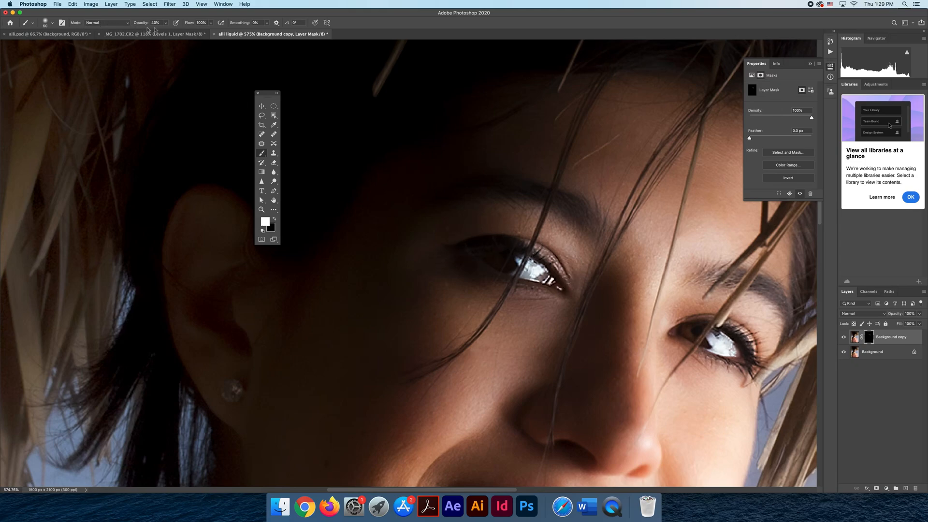
pyautogui.click(164, 24)
pyautogui.moveTo(165, 33); pyautogui.dragTo(197, 34)
pyautogui.click(564, 266)
pyautogui.moveTo(730, 326); pyautogui.dragTo(744, 359)
# - Paint white on the mask over the earring, lips and teeth to reveal their sharpening
pyautogui.moveTo(541, 379); pyautogui.dragTo(486, 217)
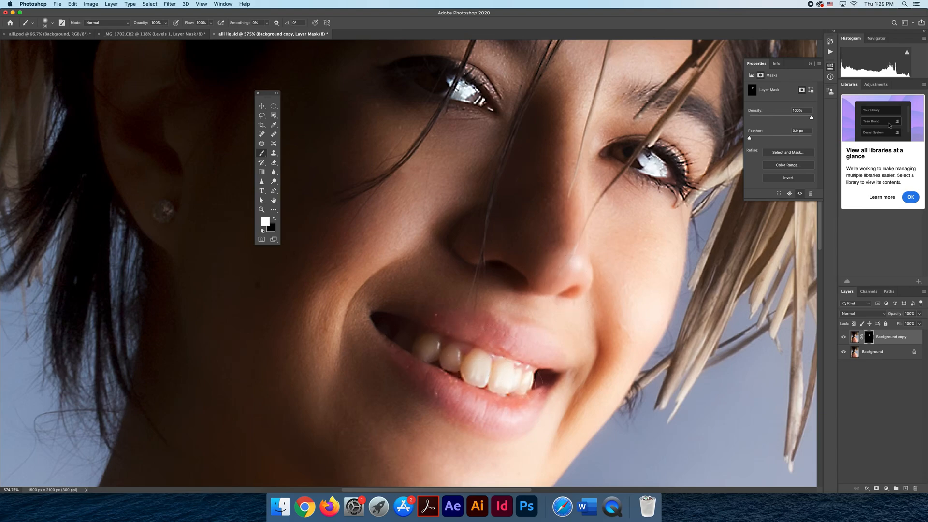
pyautogui.moveTo(363, 401); pyautogui.dragTo(500, 426)
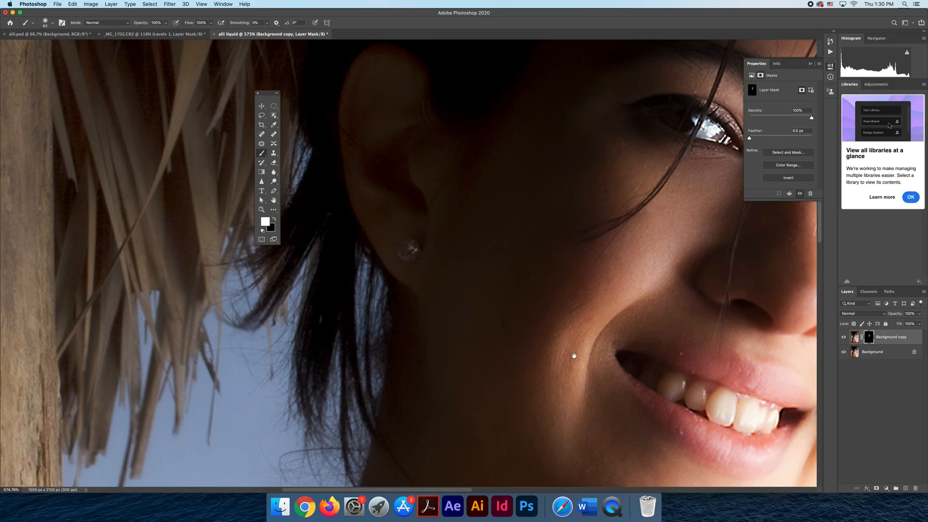
pyautogui.moveTo(574, 356); pyautogui.dragTo(408, 242)
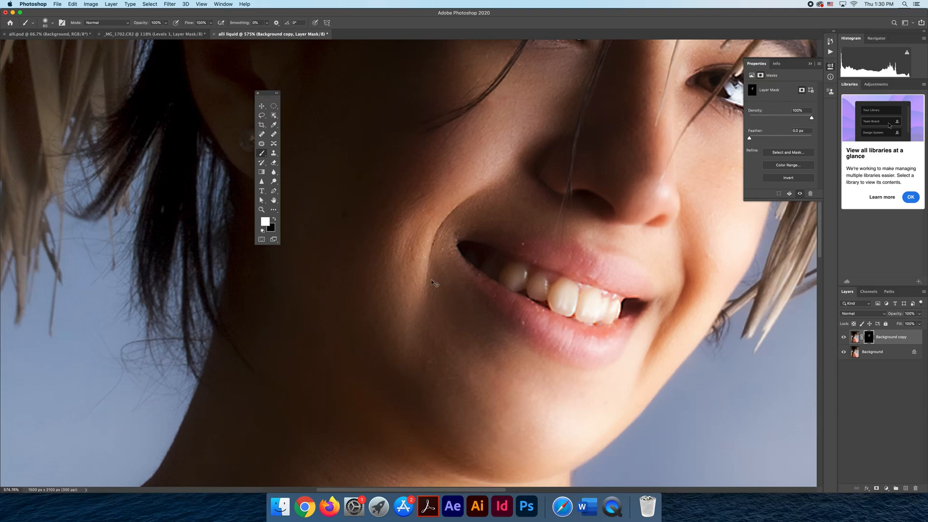
pyautogui.moveTo(539, 309); pyautogui.dragTo(366, 246)
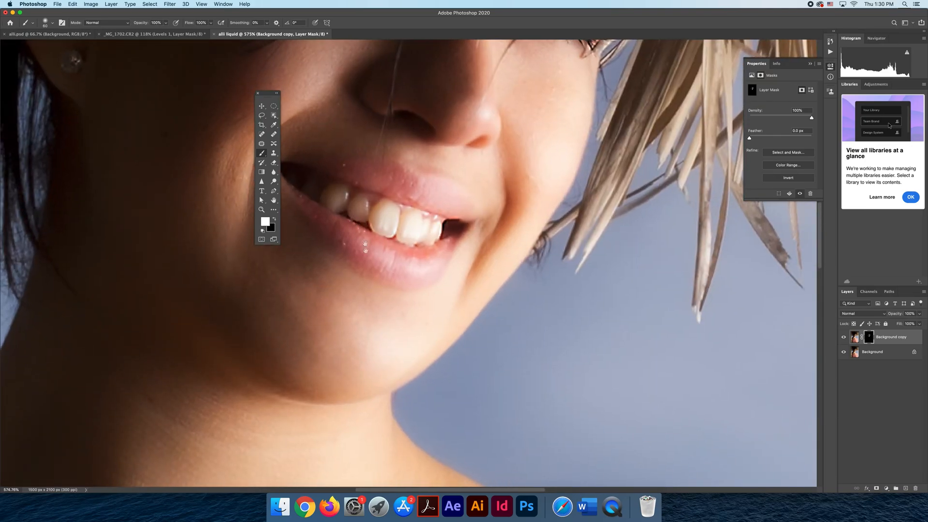
pyautogui.moveTo(376, 315); pyautogui.dragTo(458, 235)
pyautogui.moveTo(421, 281); pyautogui.dragTo(491, 252)
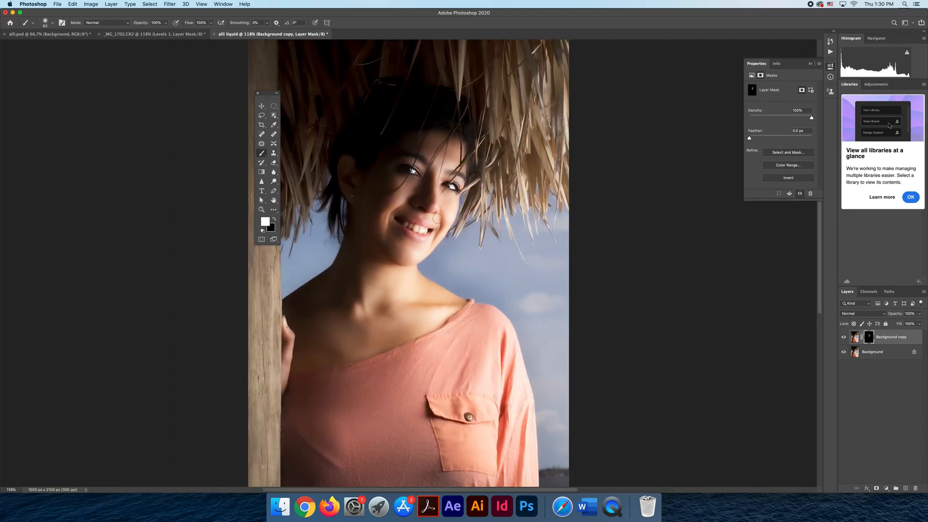
# - Compare the portrait with and without the masked sharpening, and lower the Background copy layer's opacity to 51%
pyautogui.click(844, 338)
pyautogui.click(844, 338)
pyautogui.click(844, 338)
pyautogui.click(844, 338)
pyautogui.moveTo(895, 315)
pyautogui.mouseDown()
pyautogui.moveTo(848, 326)
pyautogui.moveTo(919, 317)
pyautogui.moveTo(901, 318)
pyautogui.mouseUp()
# - Save the document to the Desktop as alli liquid.psd in Photoshop format with layers and maximum compatibility
pyautogui.click(57, 4)
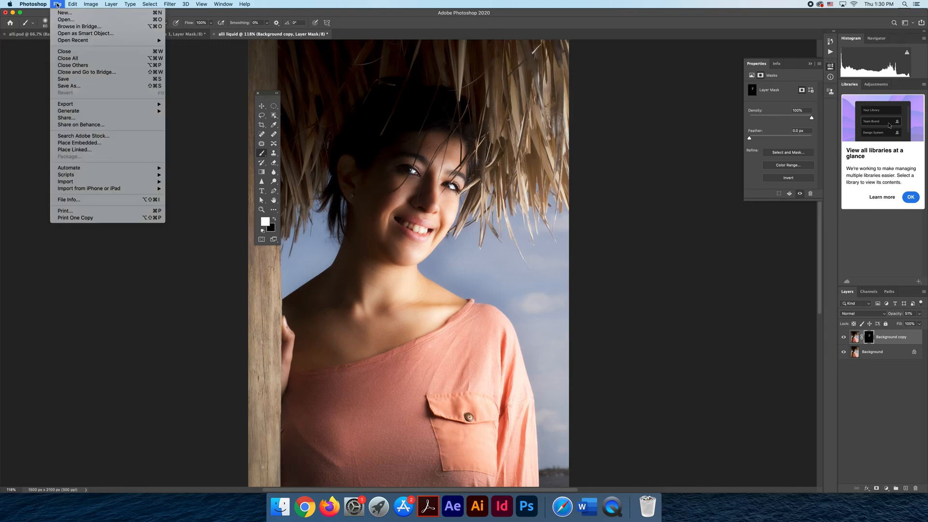
pyautogui.click(63, 87)
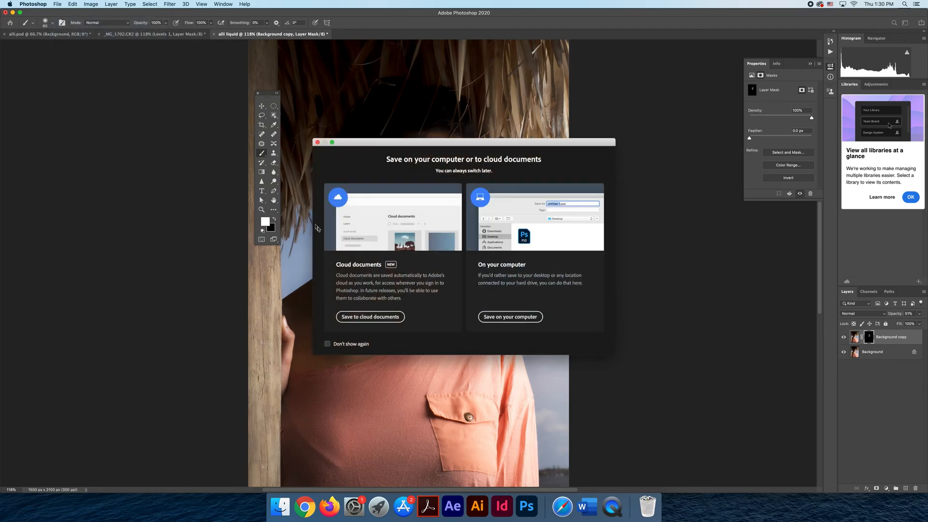
pyautogui.click(519, 317)
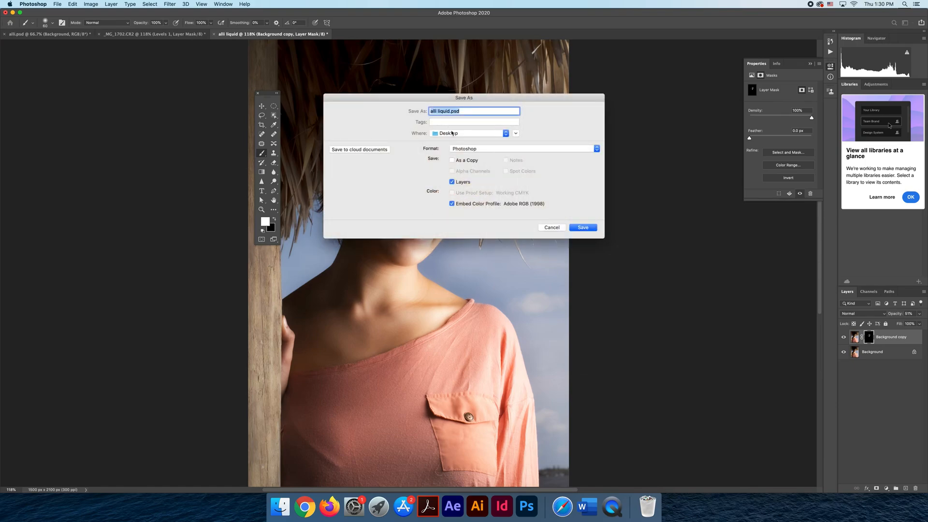
pyautogui.click(580, 228)
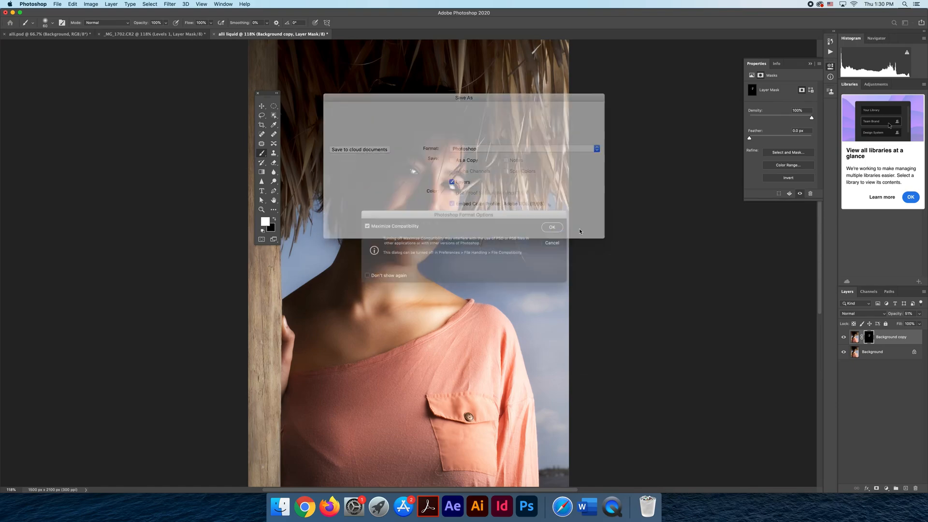
pyautogui.click(552, 229)
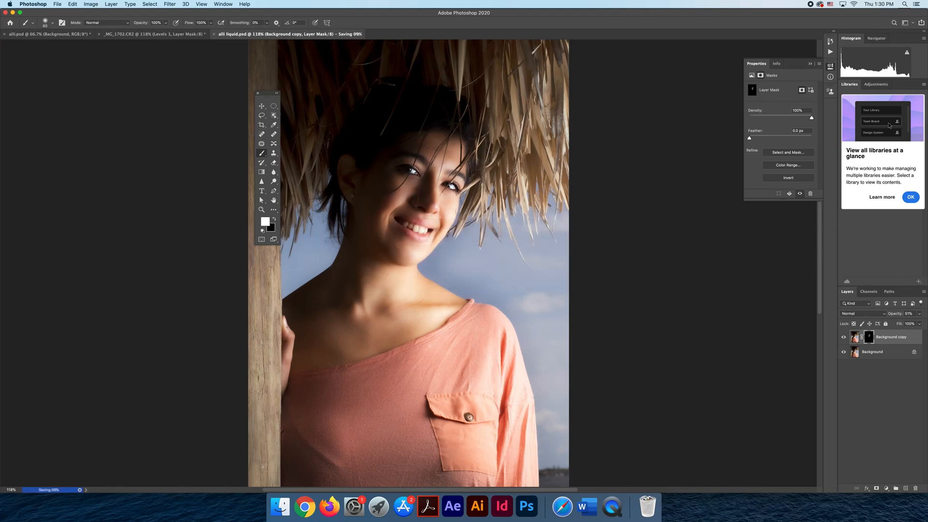
# - Compare the alli liquid.psd, _MG_1702.CR2 and alli.psd versions of the portrait, finishing on _MG_1702.CR2
pyautogui.click(139, 35)
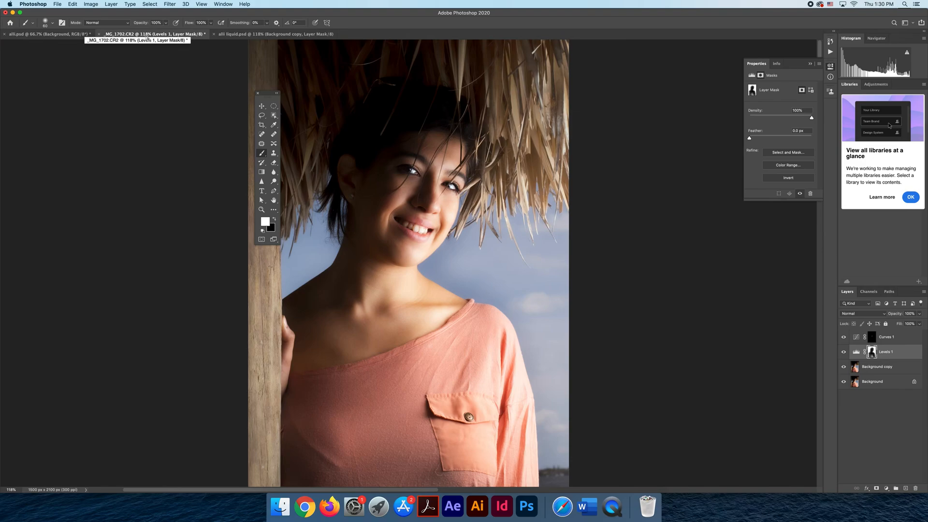
pyautogui.click(235, 35)
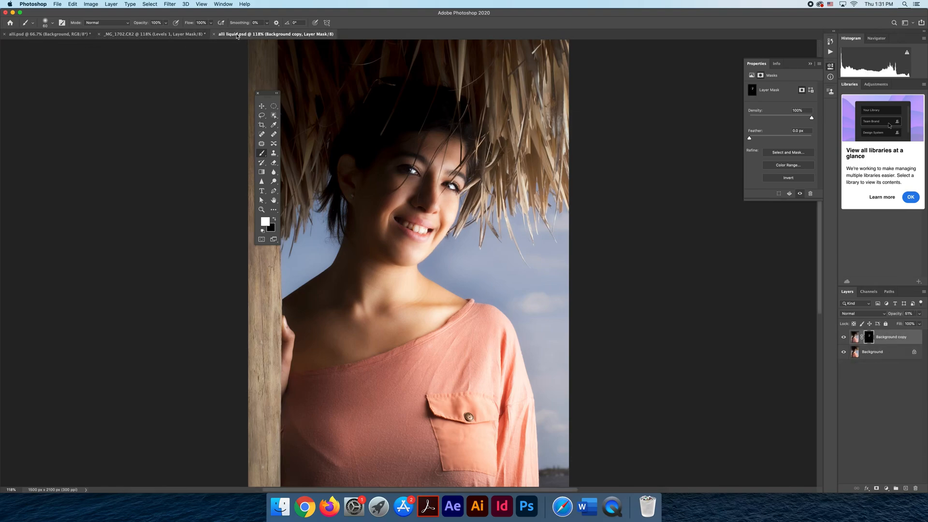
pyautogui.click(154, 36)
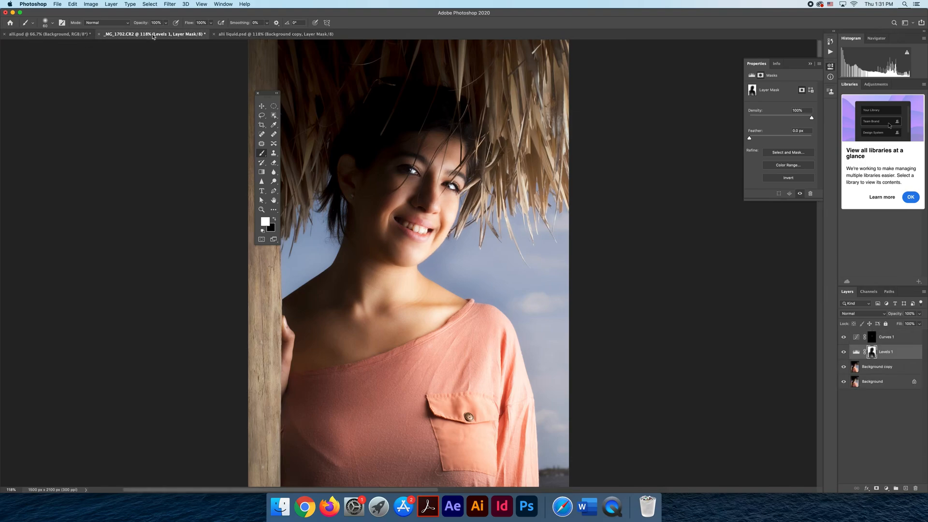
pyautogui.click(72, 34)
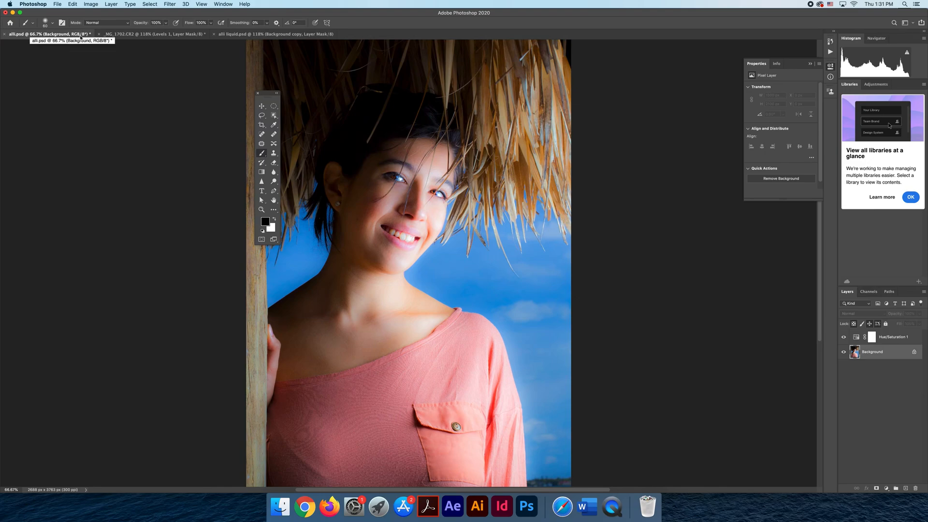
pyautogui.click(131, 36)
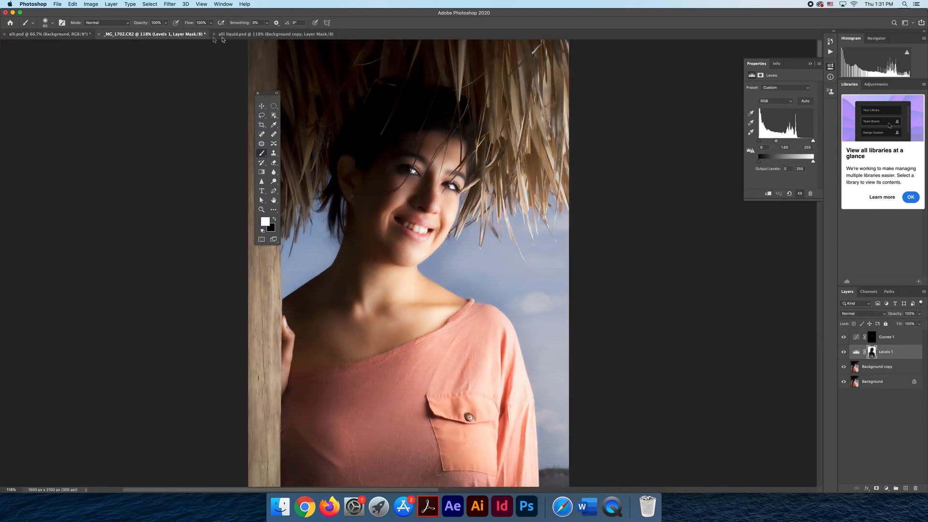
pyautogui.click(223, 36)
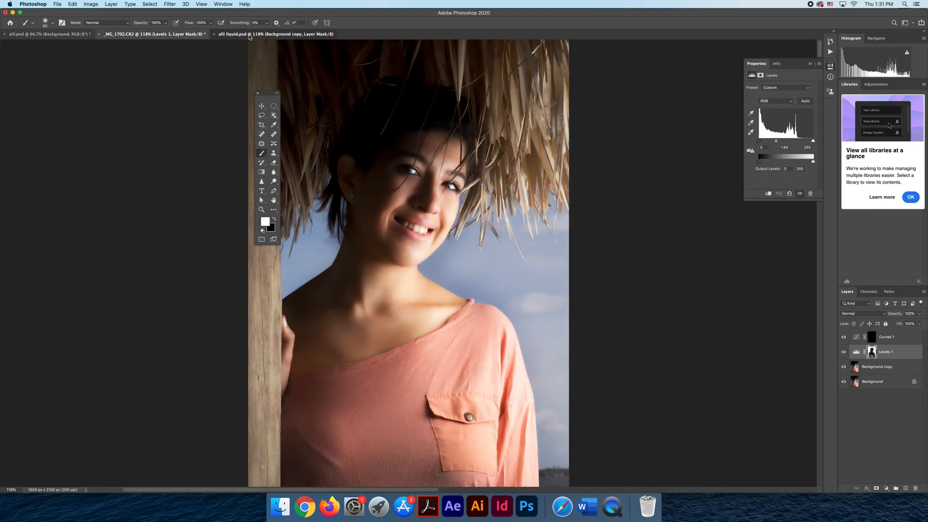
pyautogui.click(112, 38)
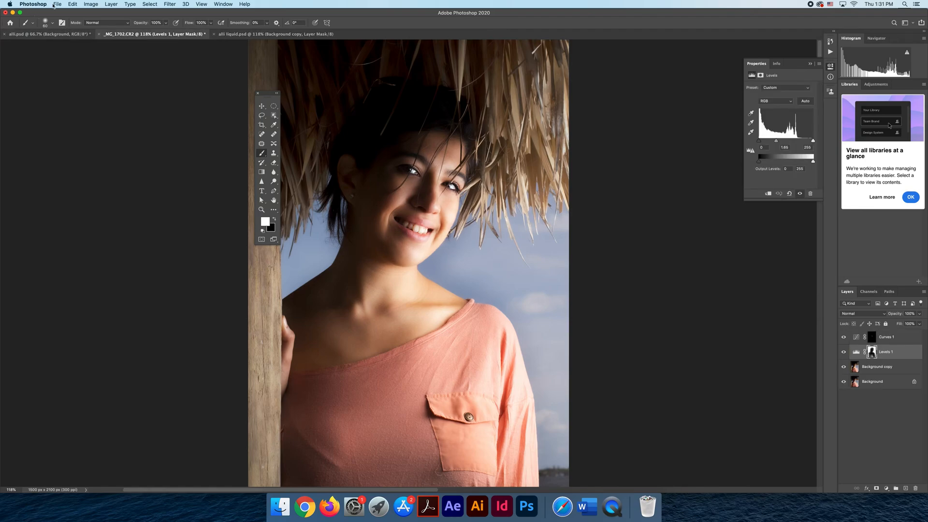
# - Save the layered _MG_1702.CR2 document to the Desktop as alli 2.psd in Photoshop format with layers and maximum compatibility
pyautogui.click(55, 4)
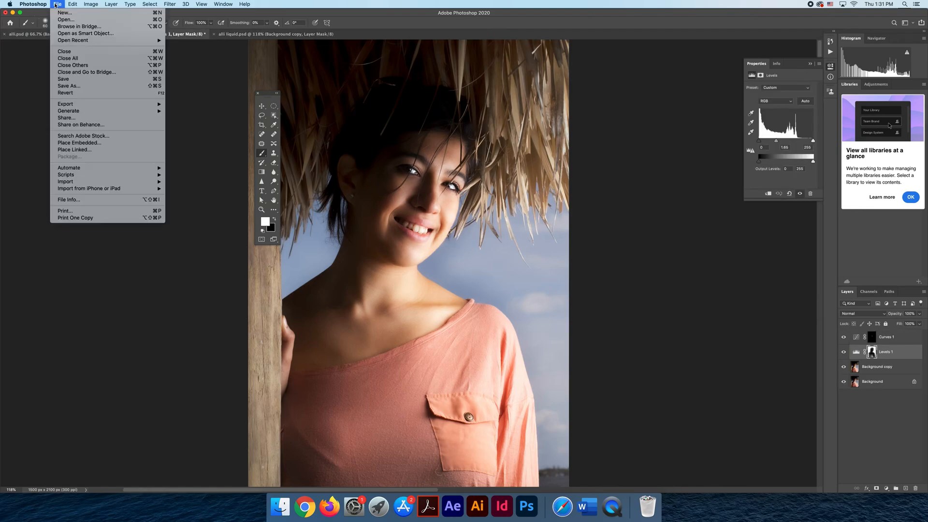
pyautogui.click(74, 87)
pyautogui.click(502, 321)
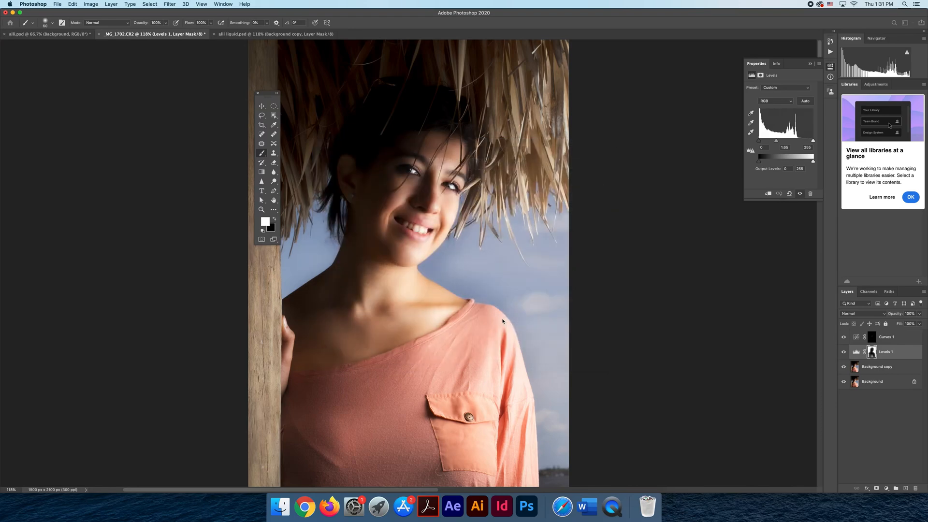
pyautogui.write('a')
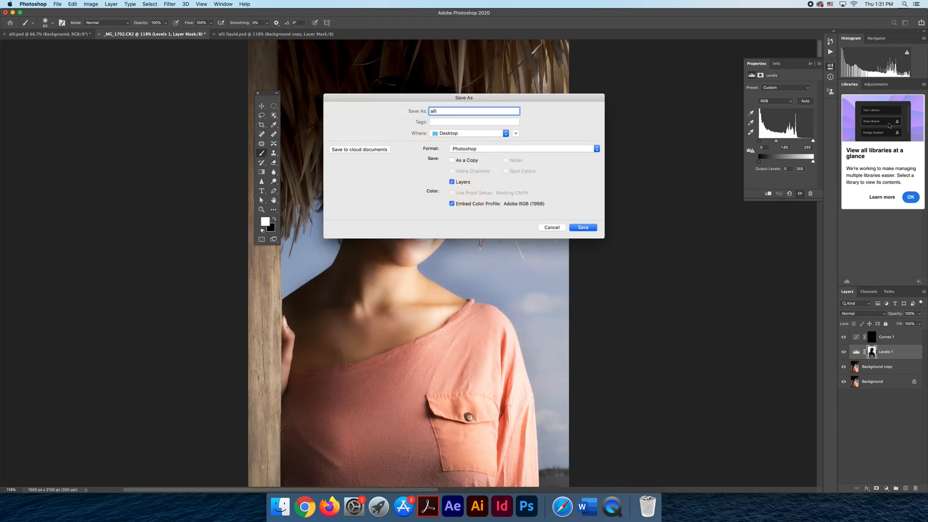
pyautogui.write('lli 2')
pyautogui.press('Return')
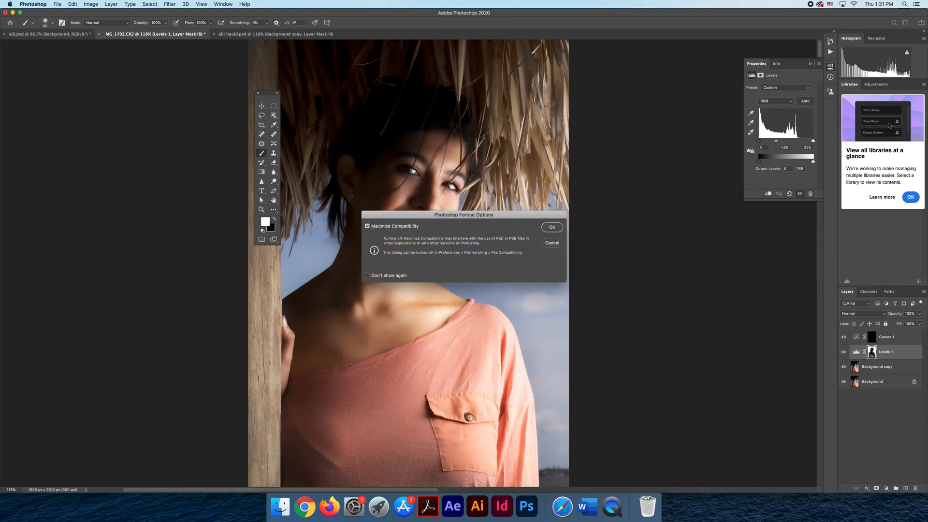
pyautogui.click(554, 228)
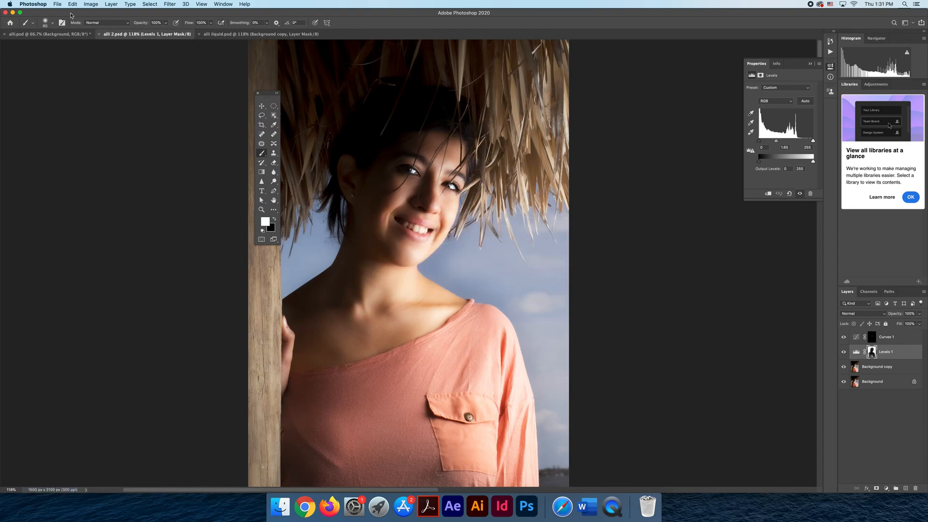
# - Compare the alli.psd, alli 2.psd and alli liquid.psd versions of the portrait, finishing on alli liquid.psd
pyautogui.click(49, 35)
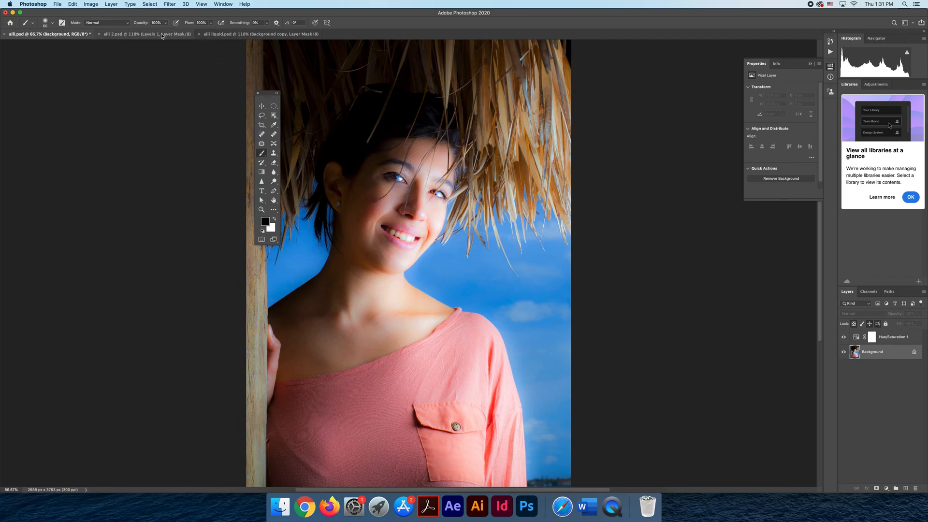
pyautogui.click(162, 35)
pyautogui.click(244, 35)
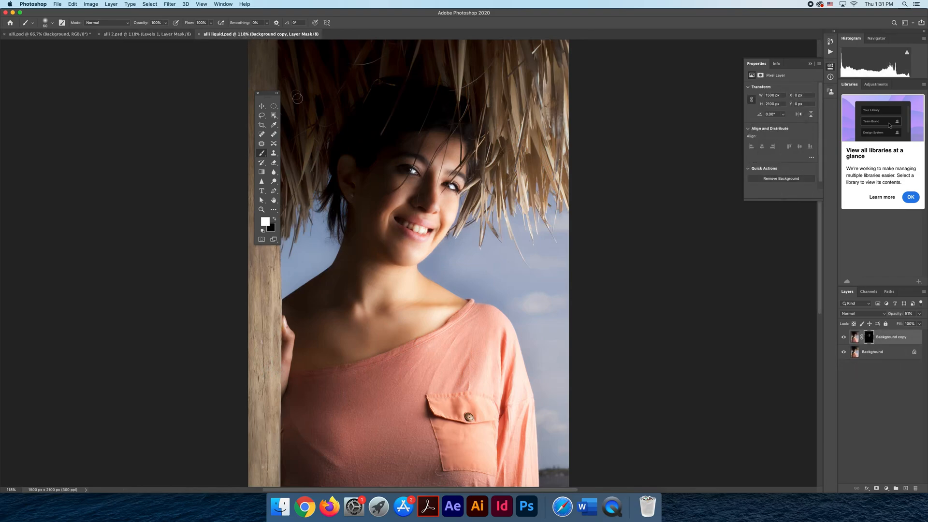